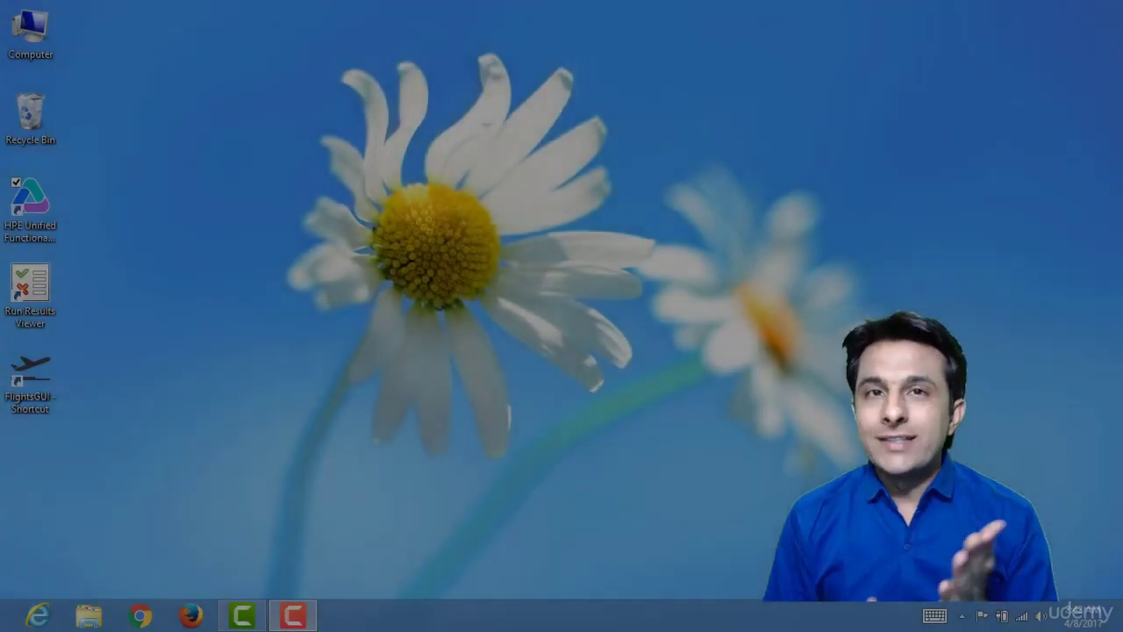
- Launch HPE Unified Functional Testing and continue with the current license
double_click(35, 221)
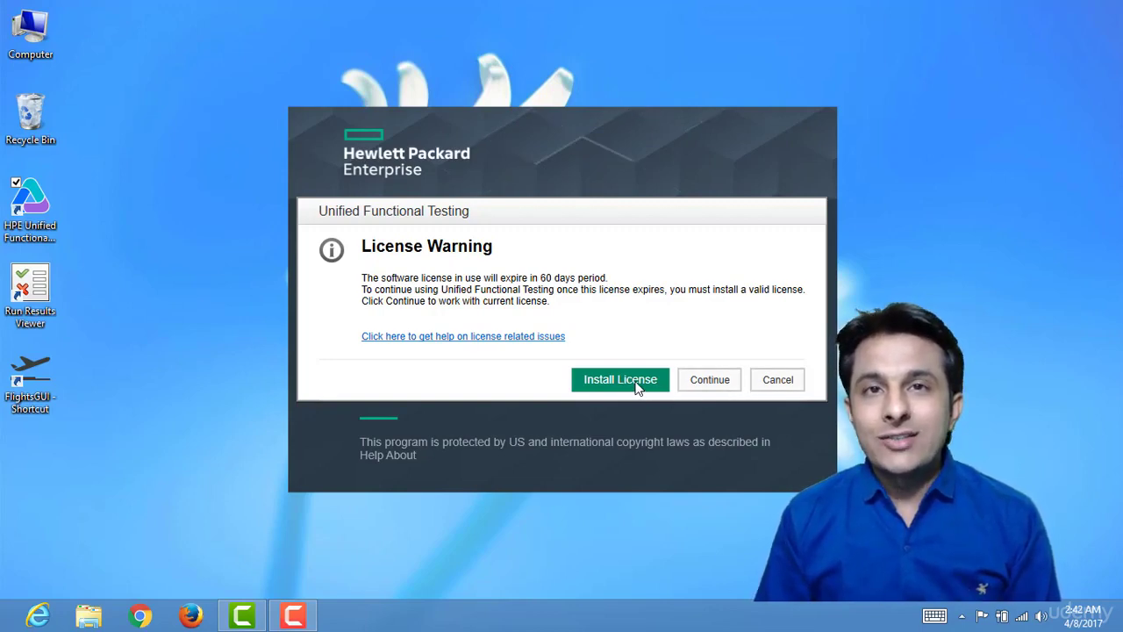
click(722, 385)
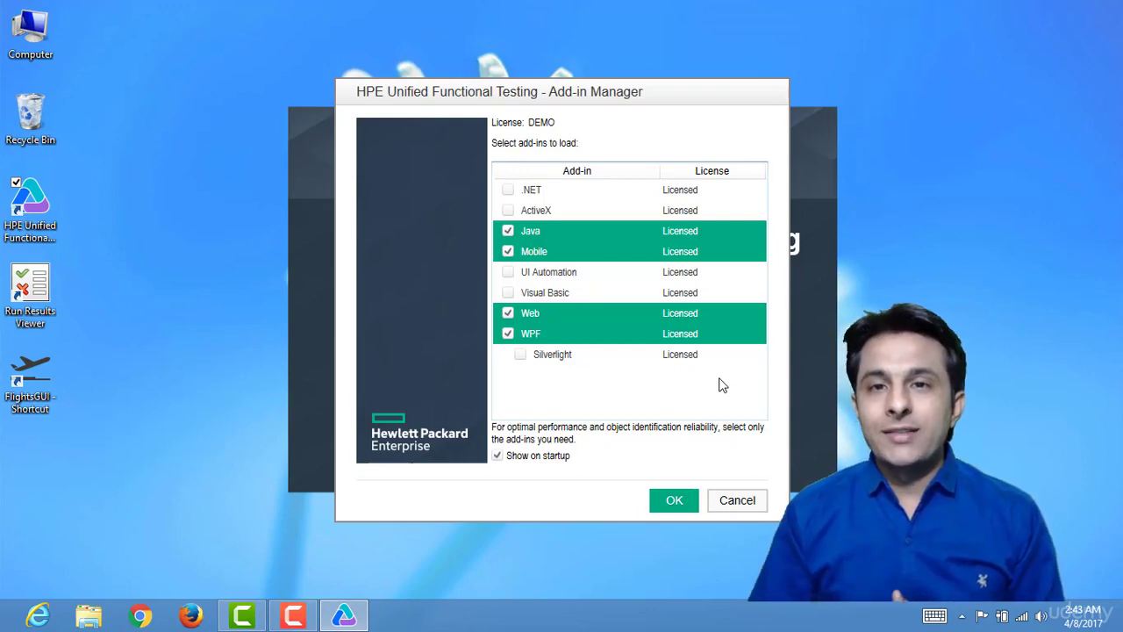
- Try an add-in selection with only Web, and one with only Mobile
click(508, 333)
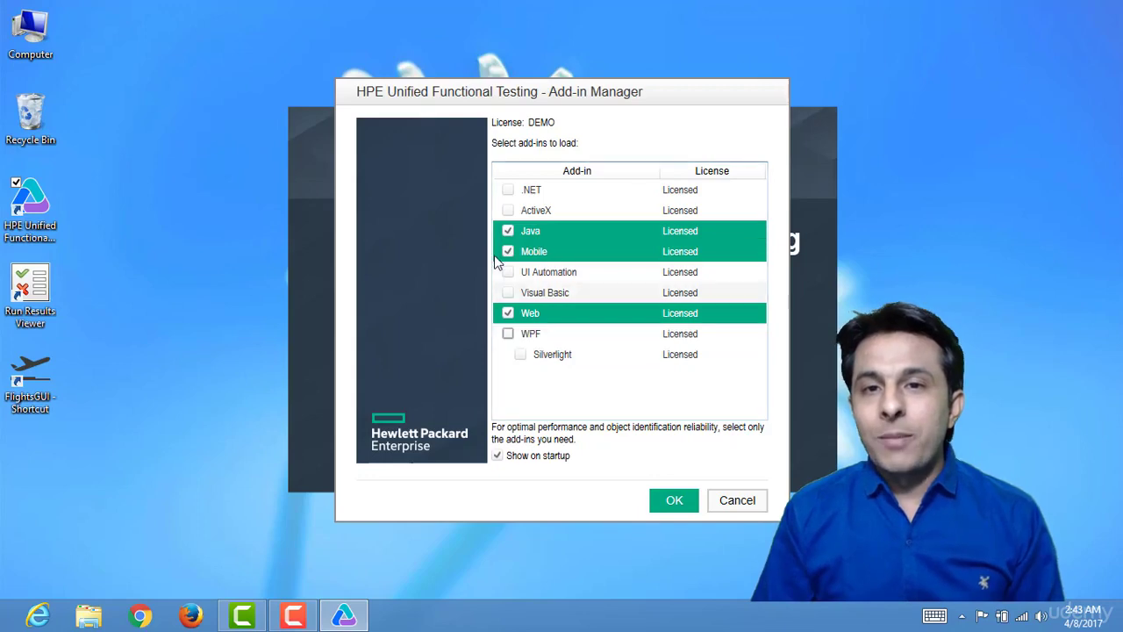
click(508, 251)
click(508, 231)
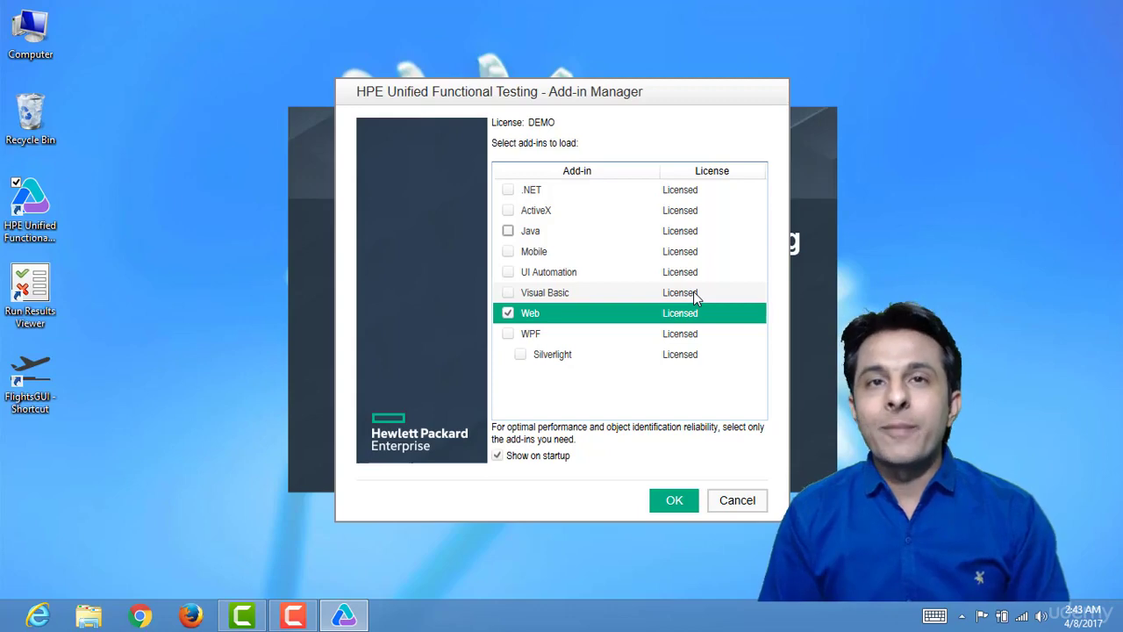
click(507, 253)
click(508, 313)
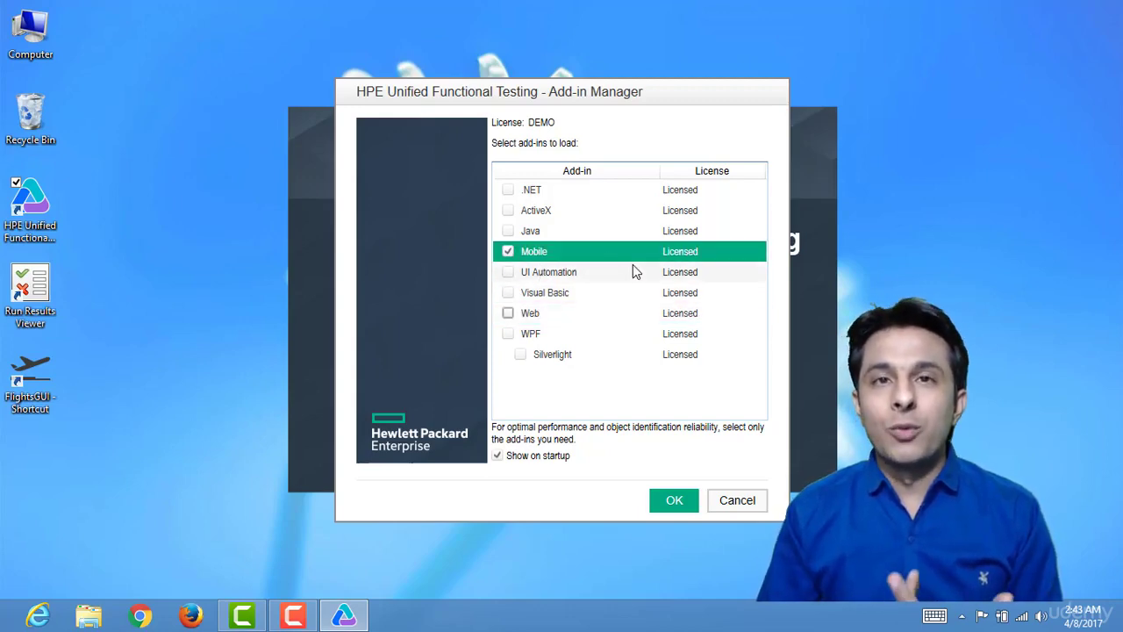
- Select the Java, Mobile, Visual Basic, Web and WPF add-ins and load them
click(508, 293)
click(509, 253)
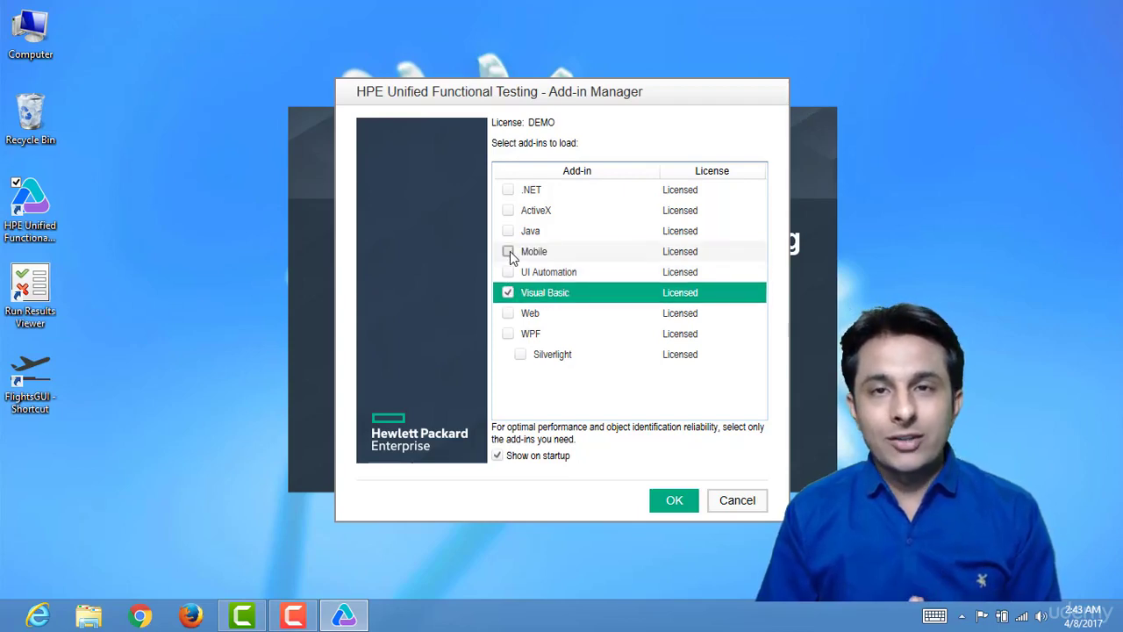
click(509, 335)
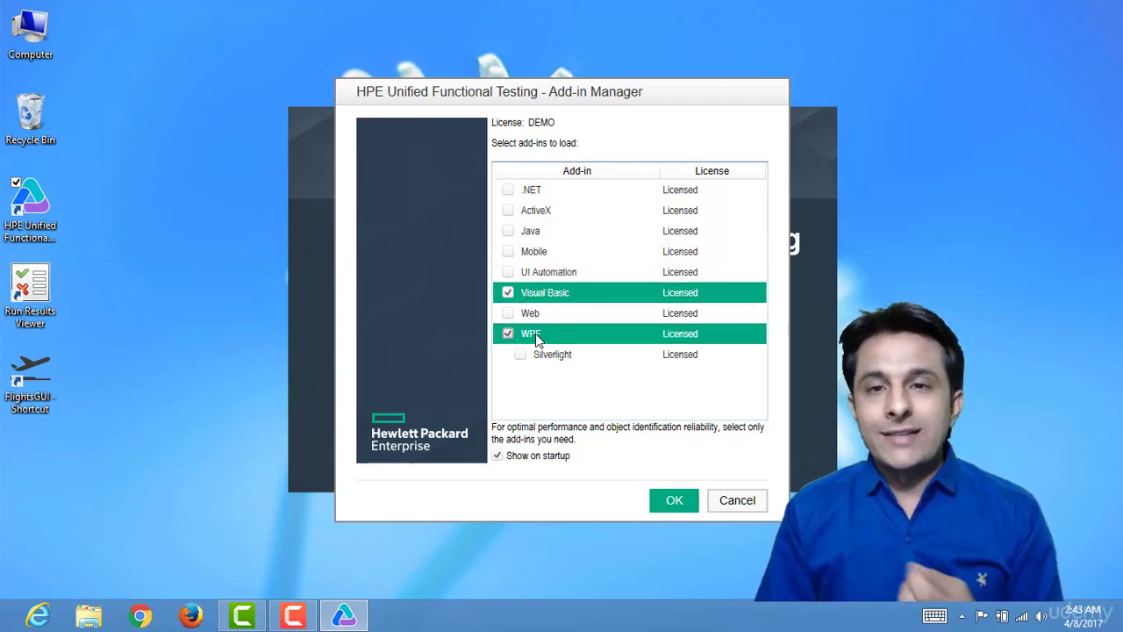
click(508, 313)
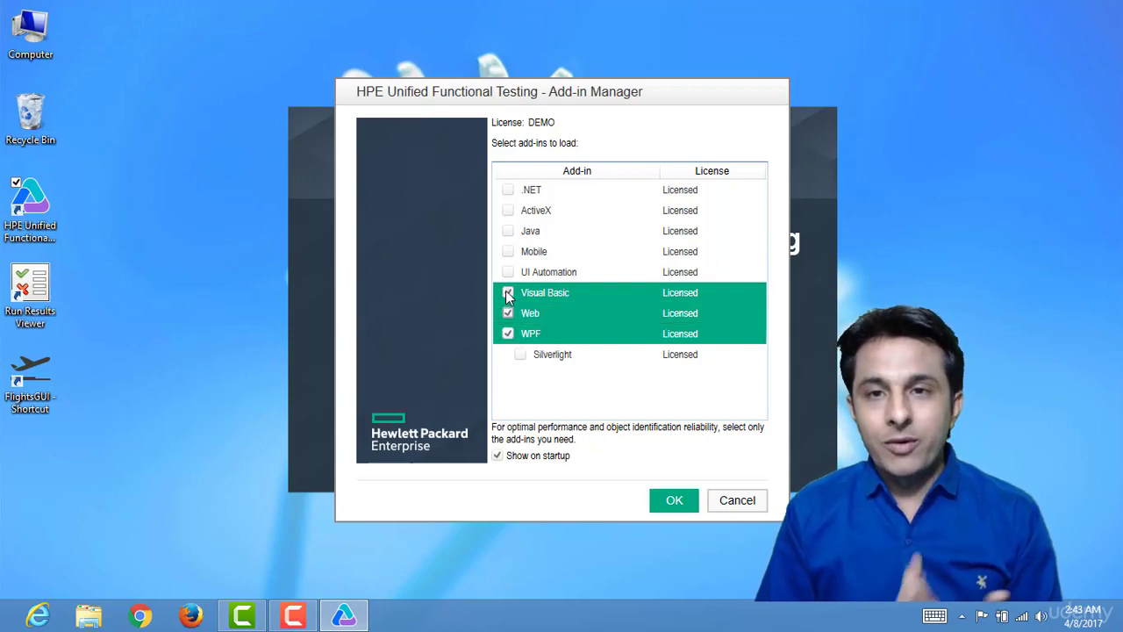
click(509, 253)
click(508, 230)
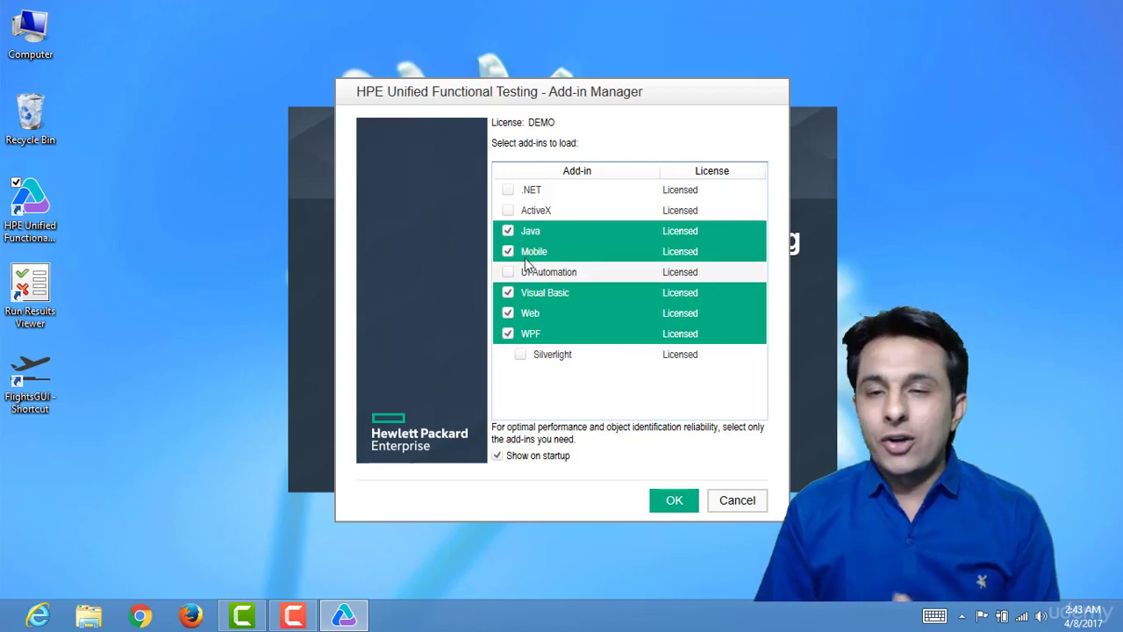
click(673, 502)
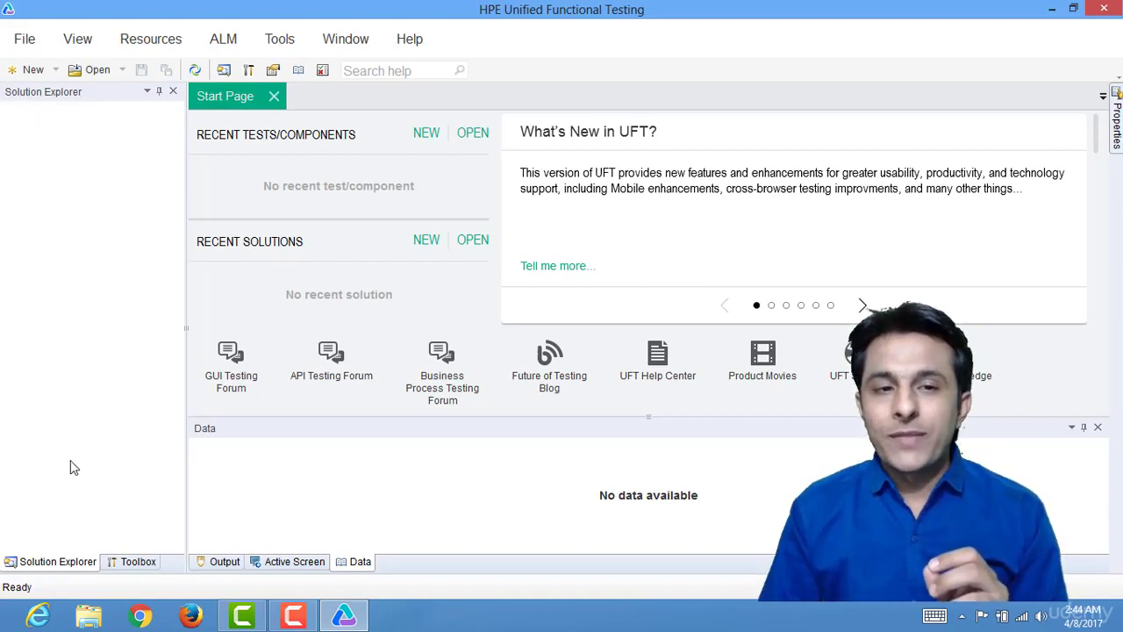
- Switch between the Solution Explorer and Toolbox panes to compare them, ending on Solution Explorer
click(51, 565)
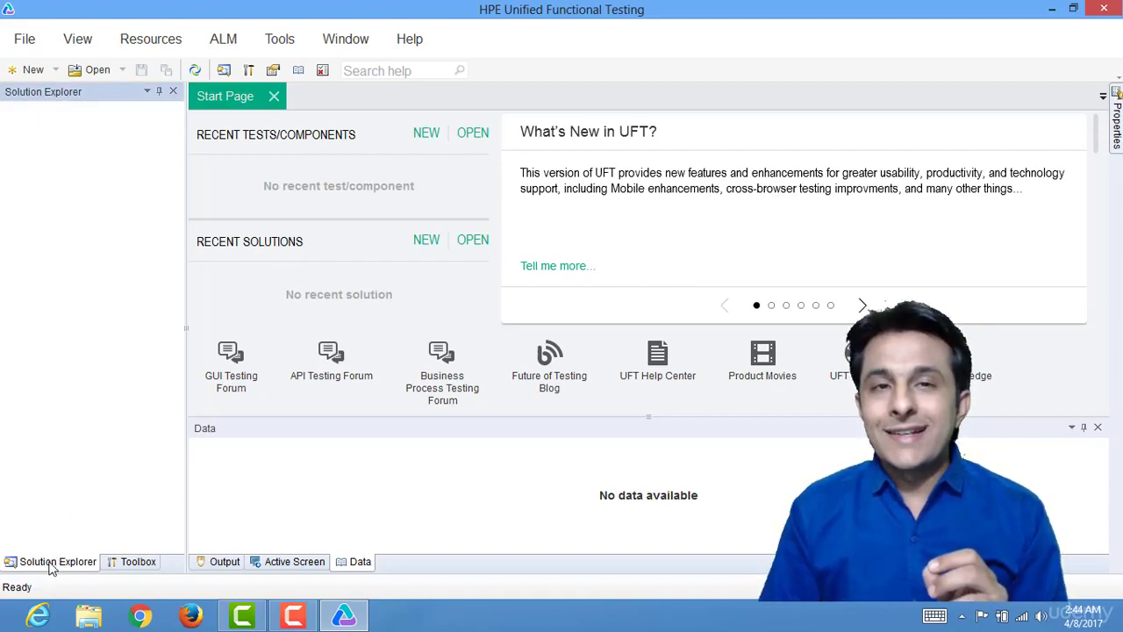
click(130, 564)
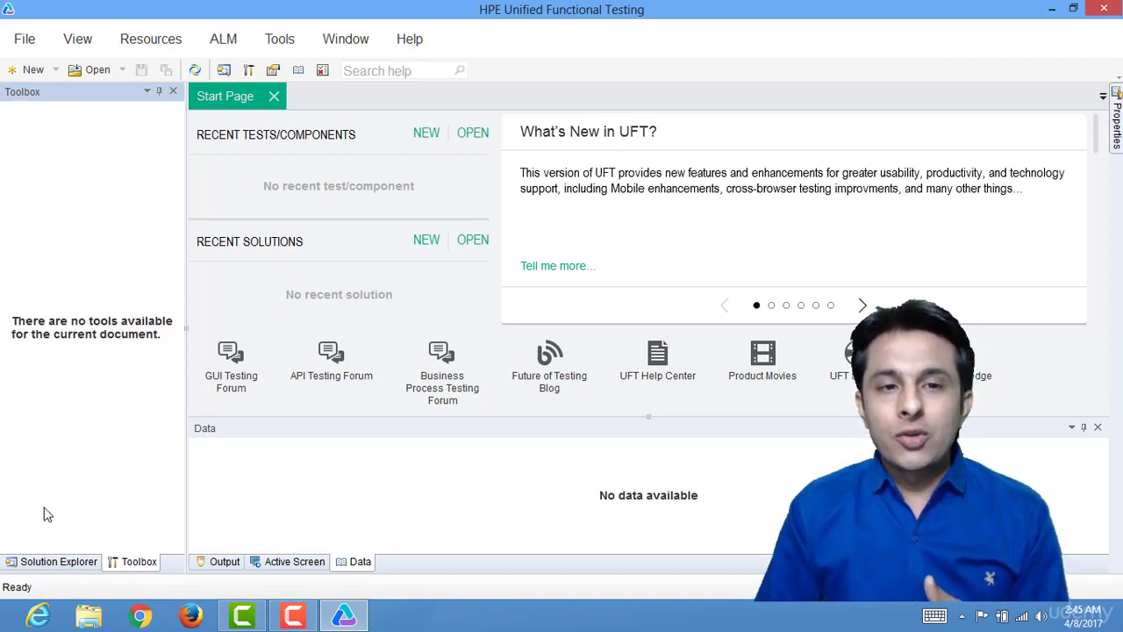
click(60, 562)
click(138, 563)
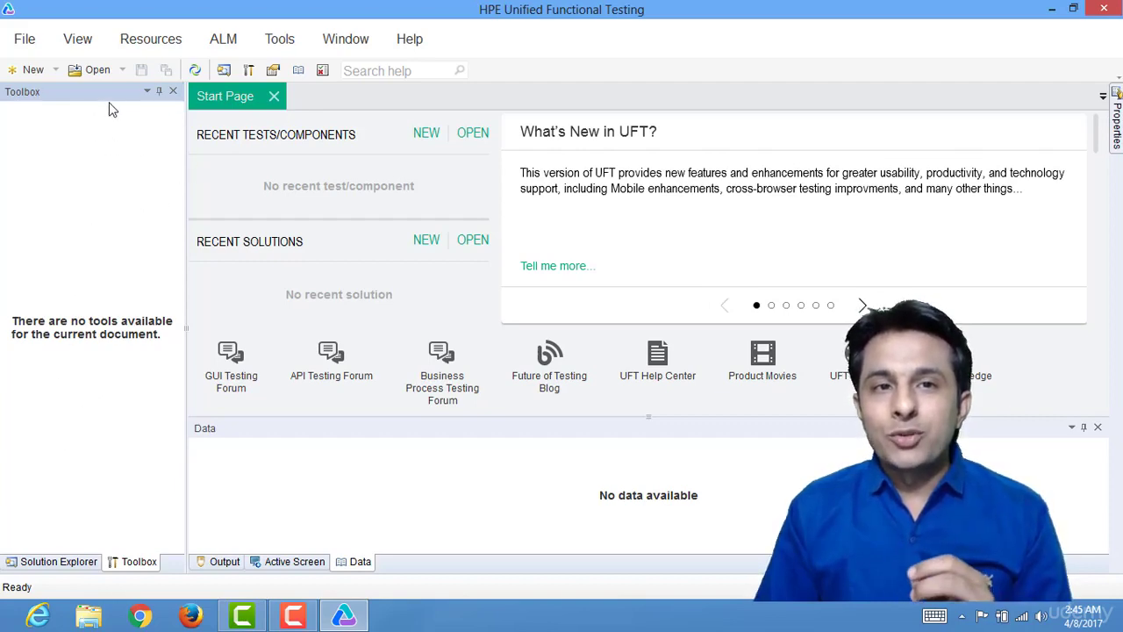
click(61, 562)
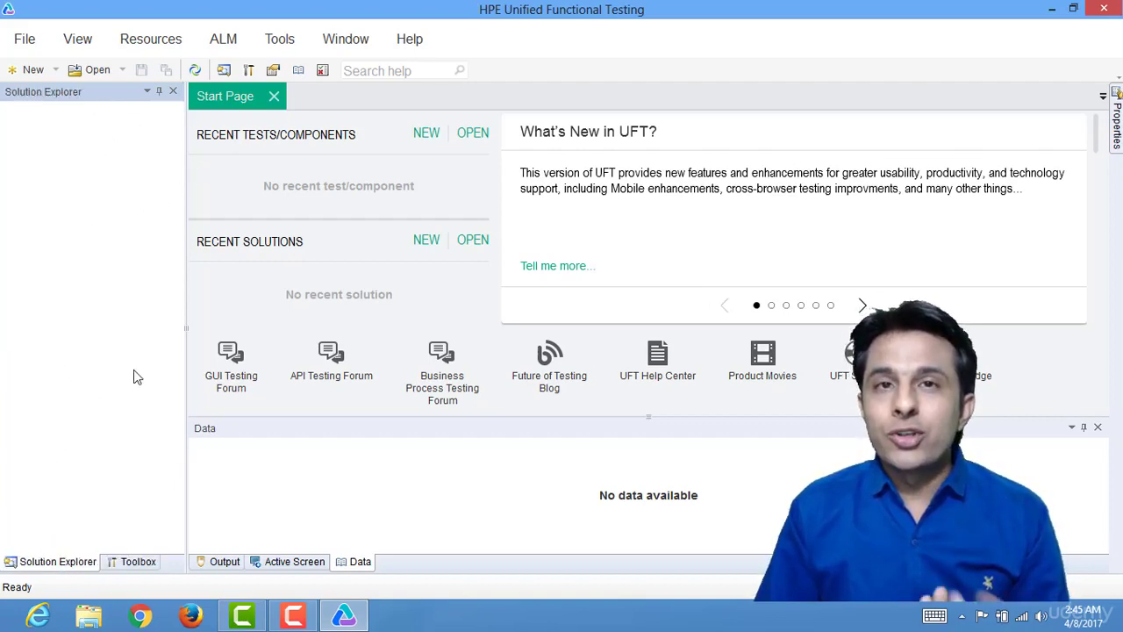
- Close the Solution Explorer pane and restore it
click(172, 92)
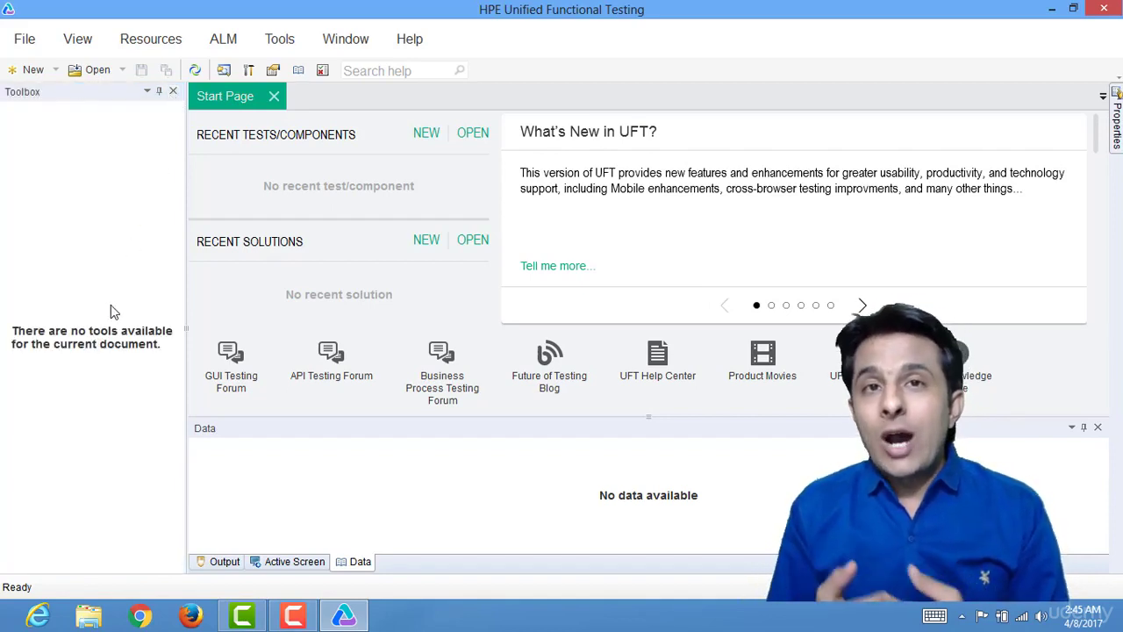
click(67, 42)
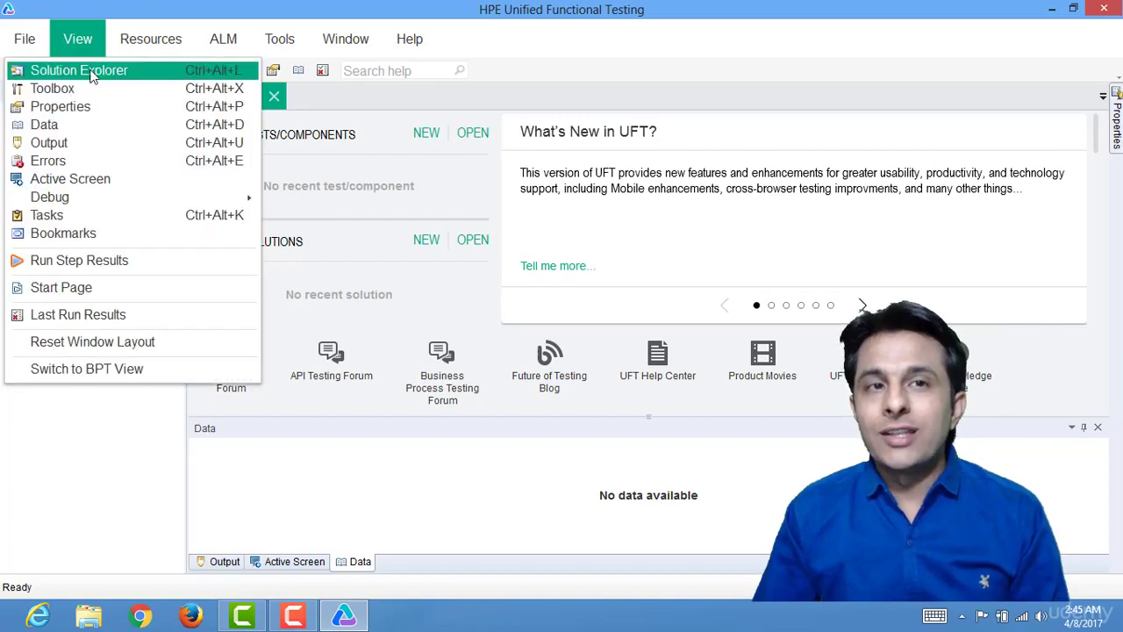
click(79, 70)
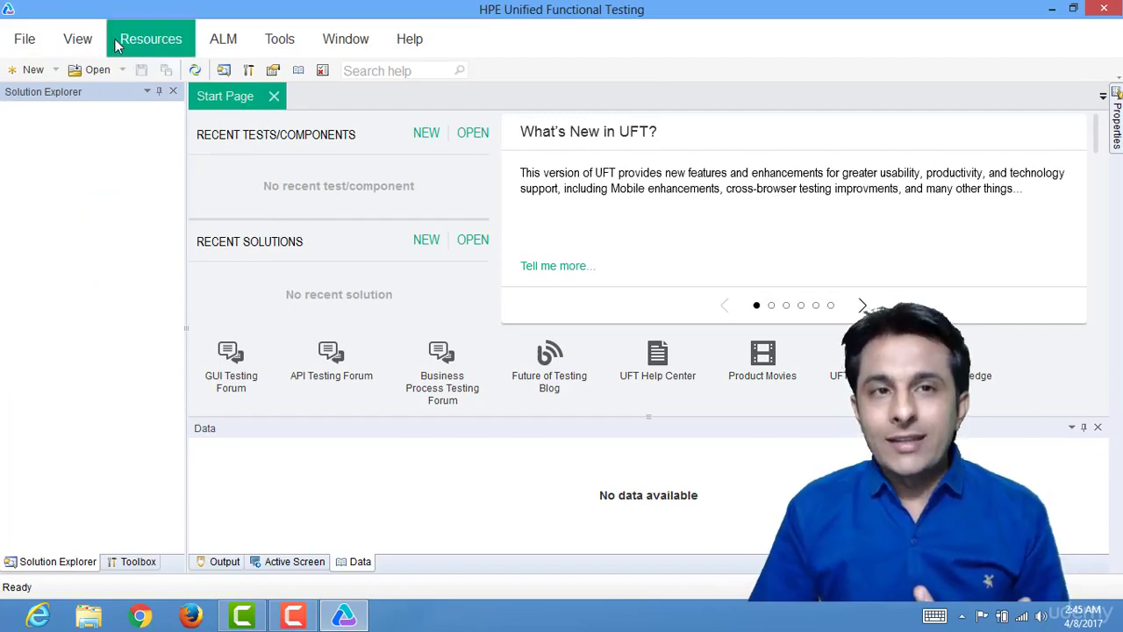
- Show the Start Page and view the Output, Active Screen and Data panes in turn
click(77, 39)
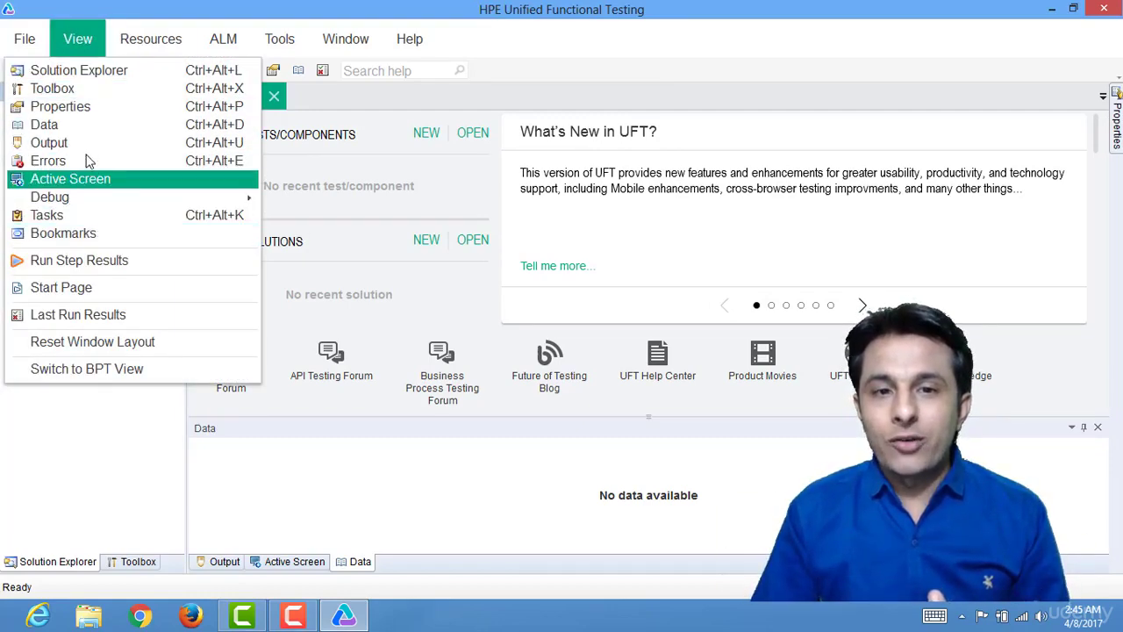
click(84, 291)
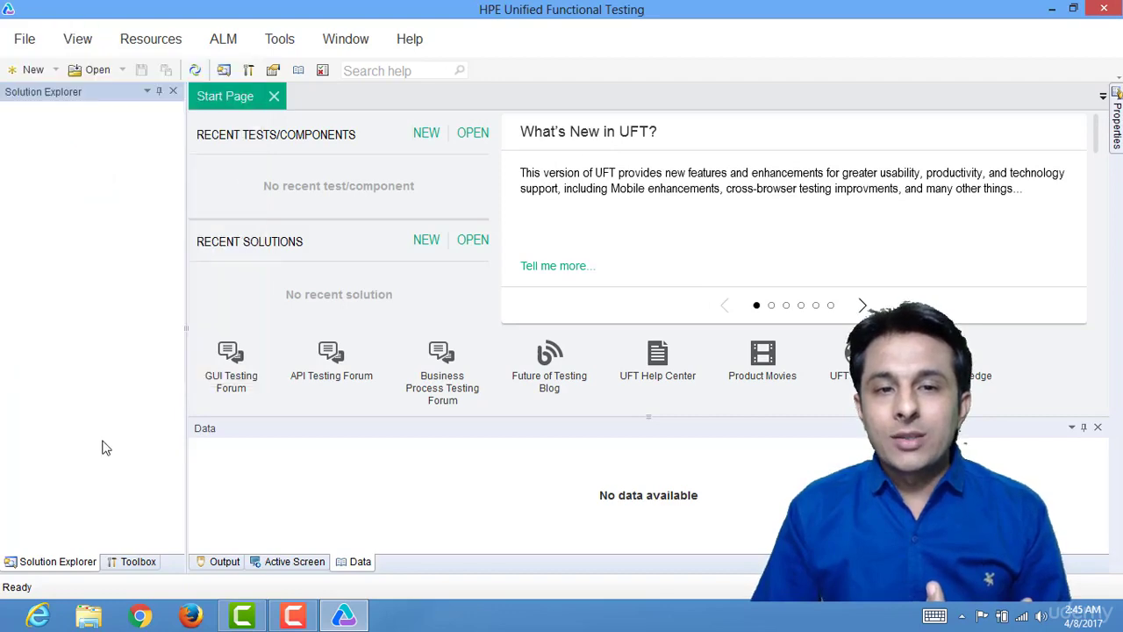
click(224, 561)
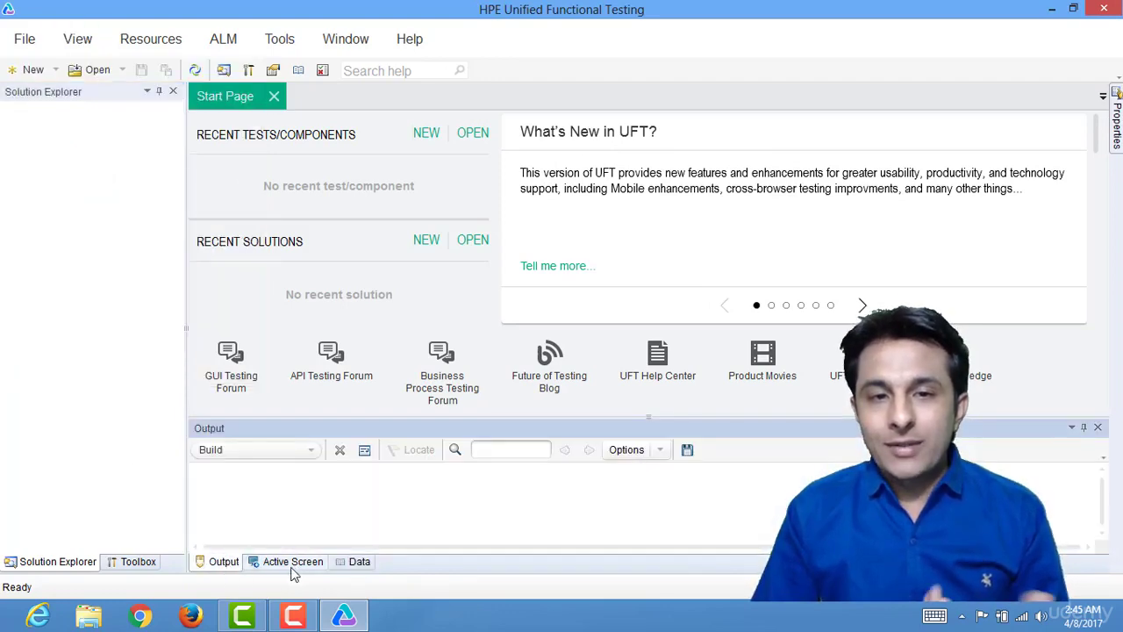
click(296, 561)
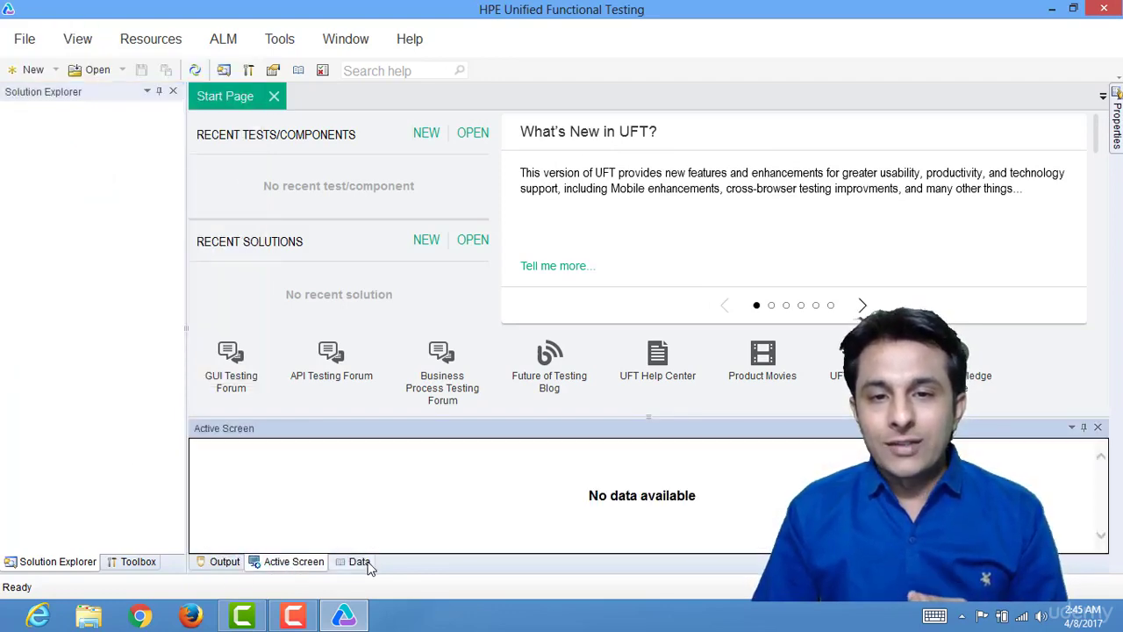
click(360, 562)
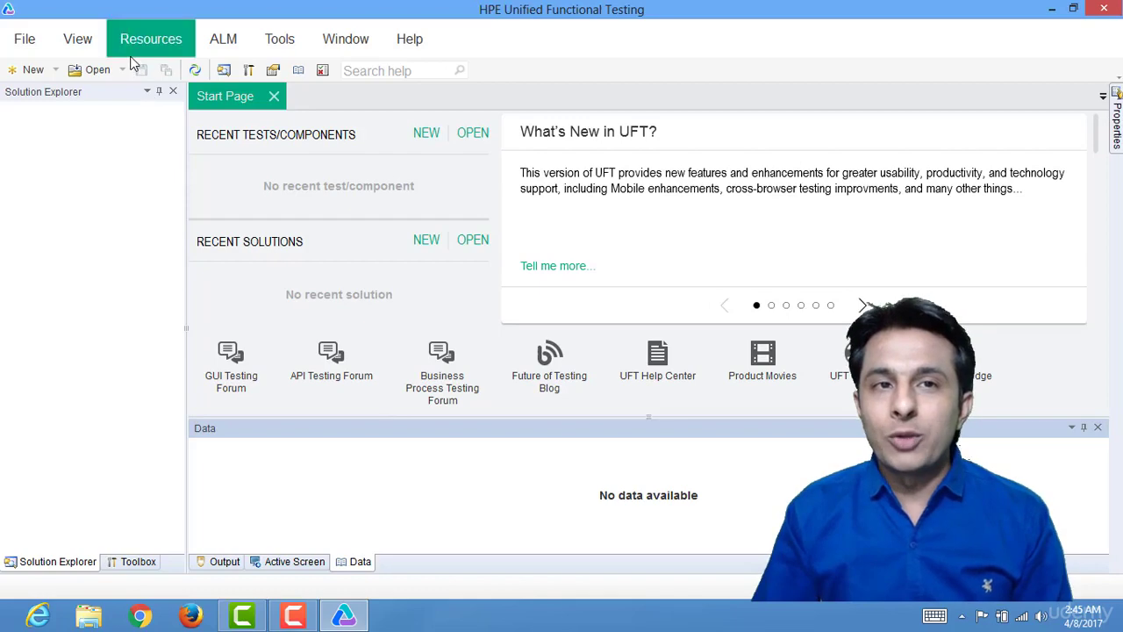
- Review which panes can be shown in the window and view the Output and Data panes again
click(77, 39)
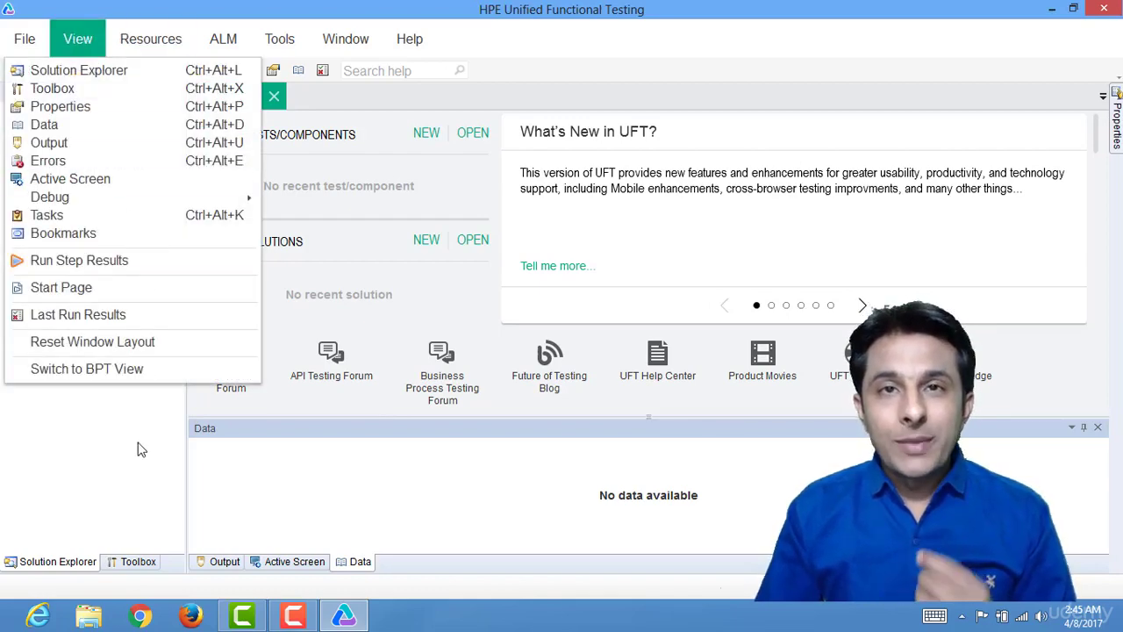
click(146, 492)
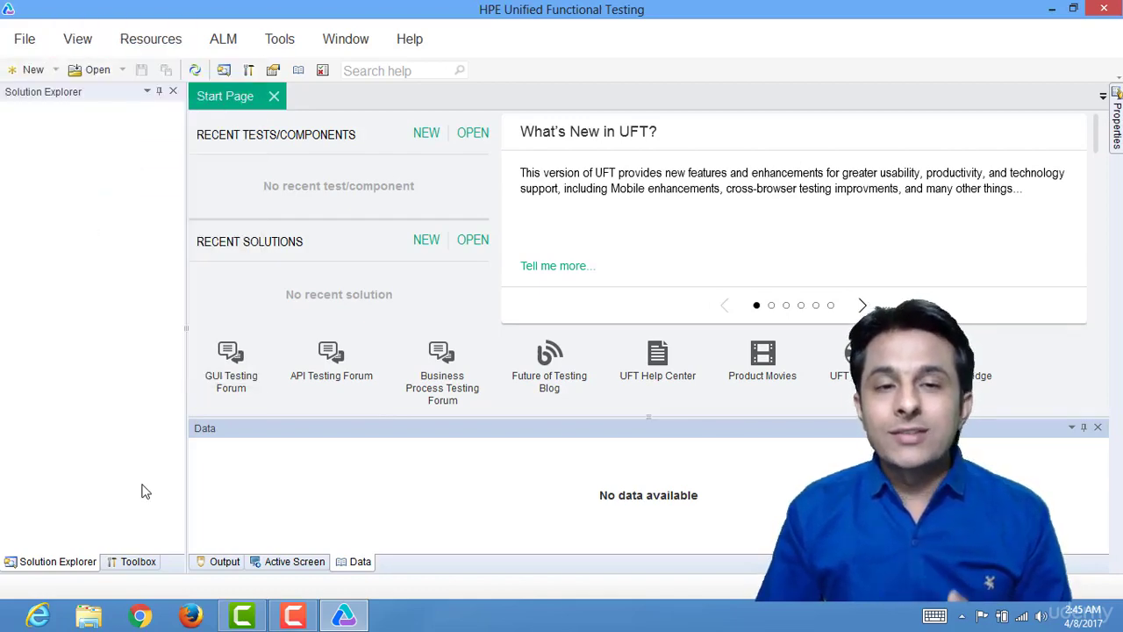
click(224, 561)
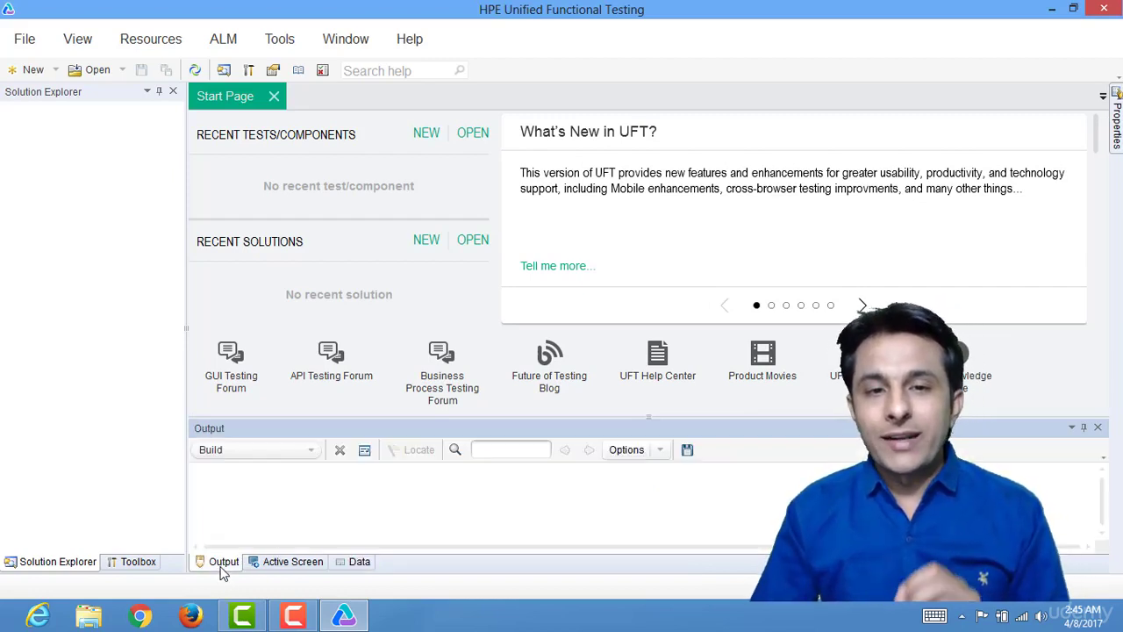
click(367, 563)
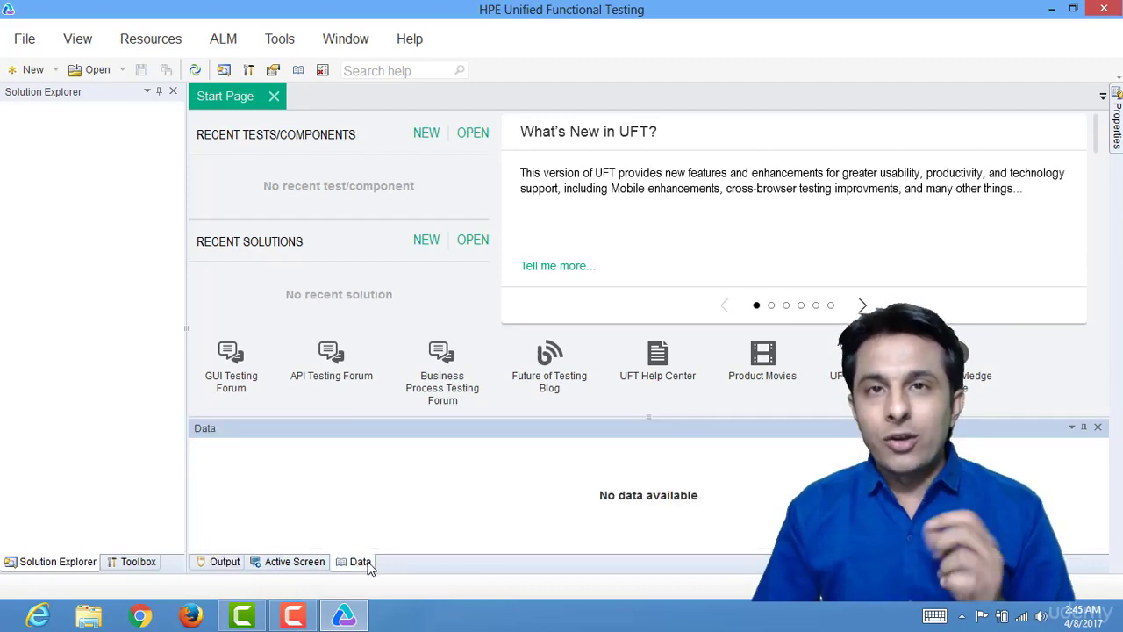
click(99, 35)
mouse_move(151, 39)
mouse_move(93, 38)
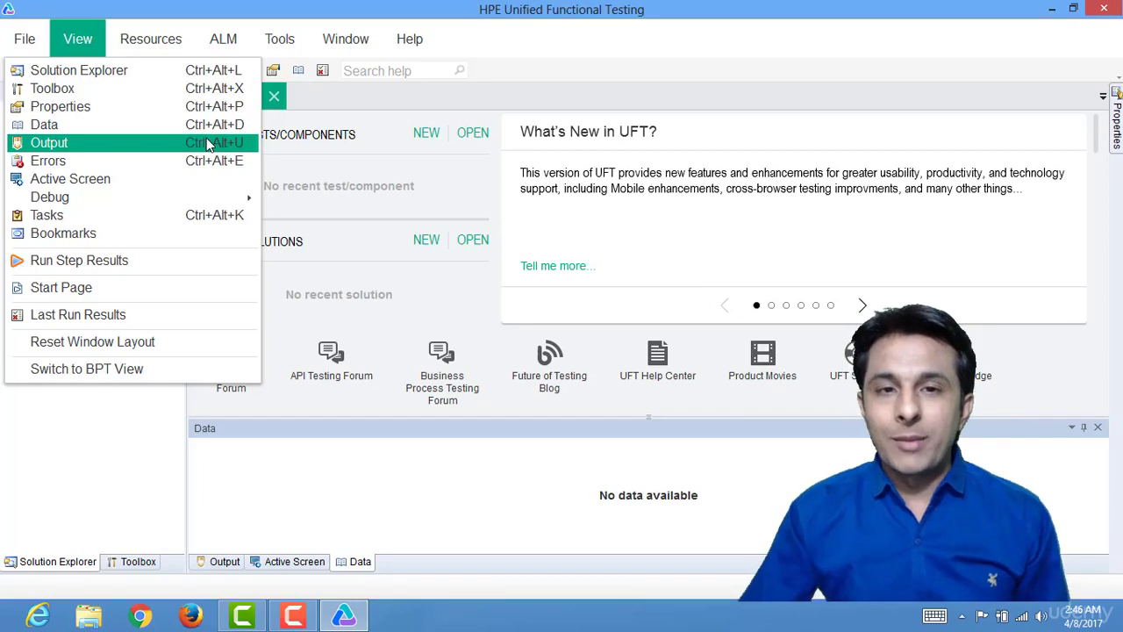
click(359, 456)
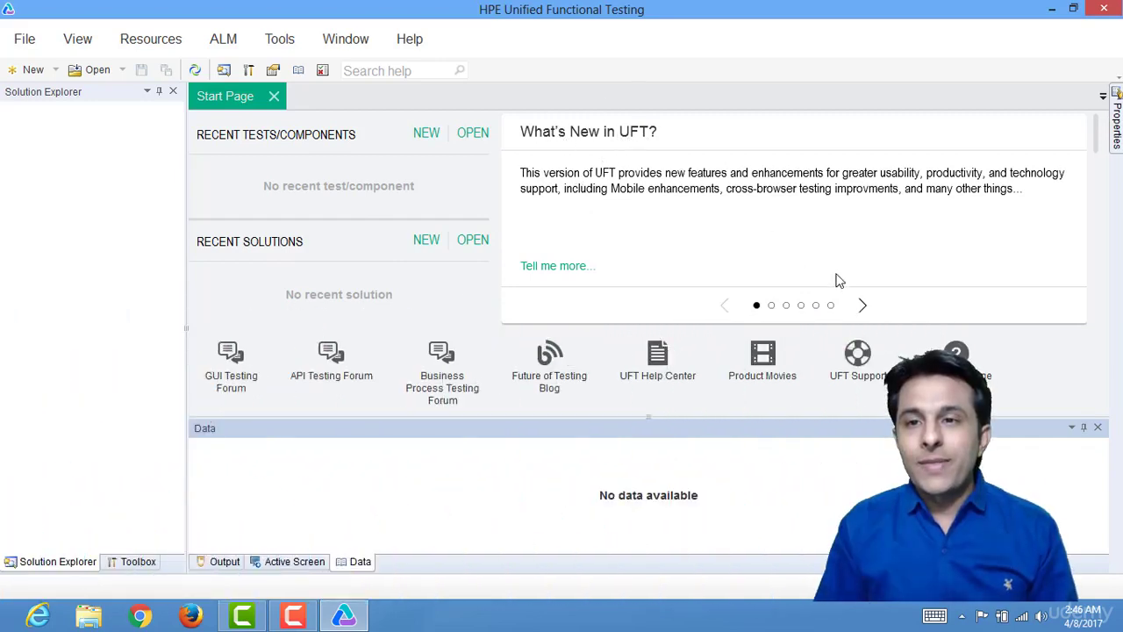
- Browse the What's New in UFT slides on the Start Page up to Redesigned Record and Run Settings
click(864, 309)
click(865, 309)
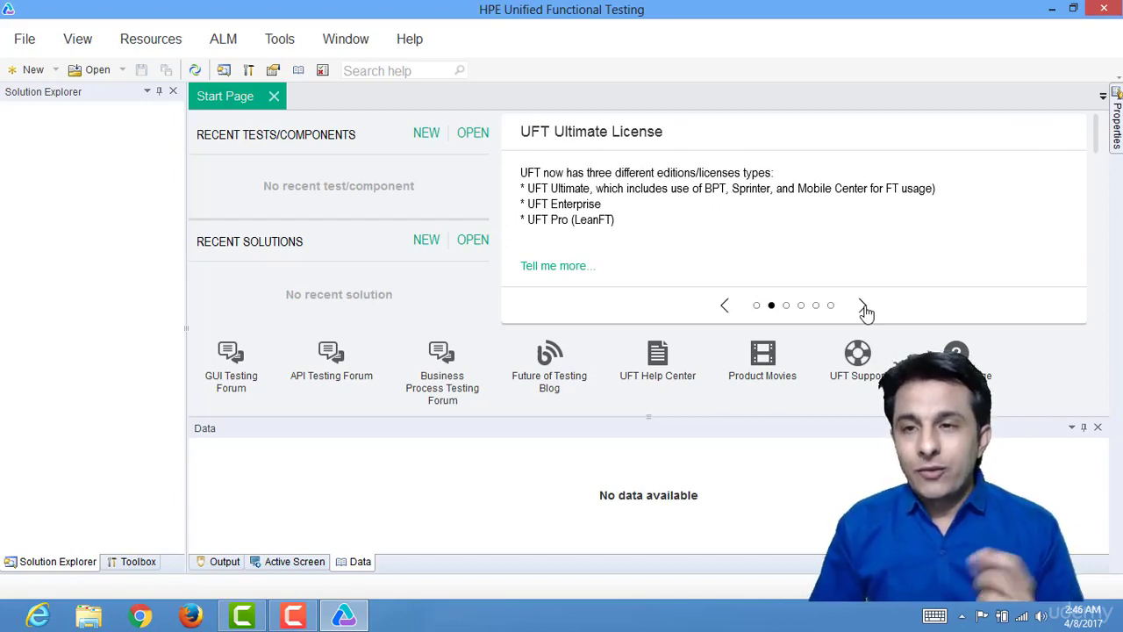
click(865, 308)
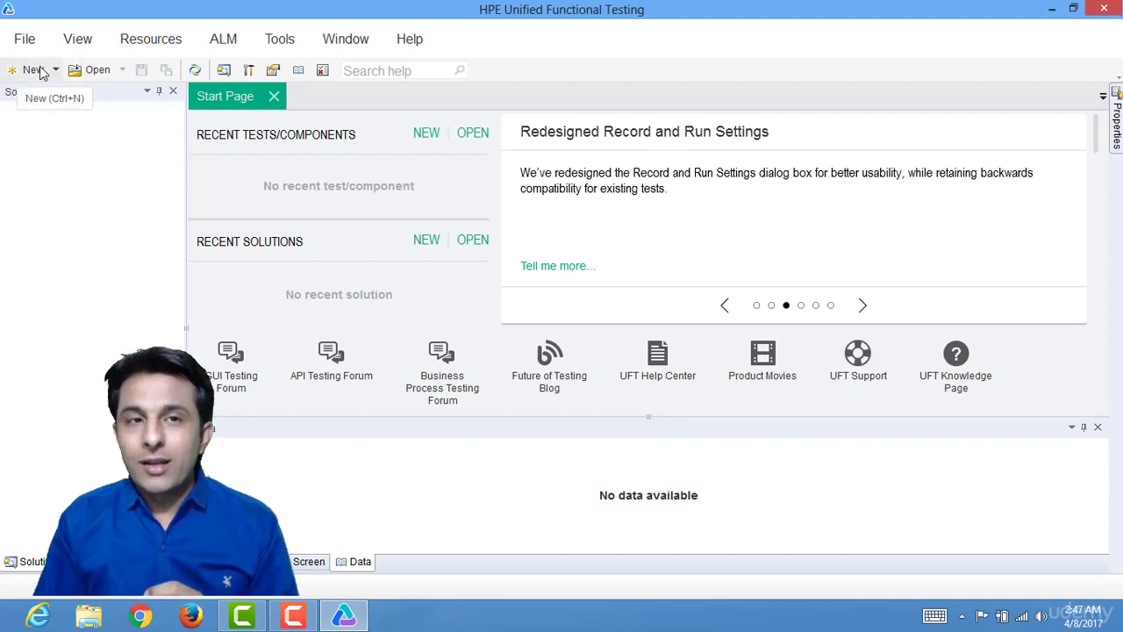
- Start a new test, compare the API Test, Business Process Test and Business Process Flow types, and choose GUI Test
click(25, 39)
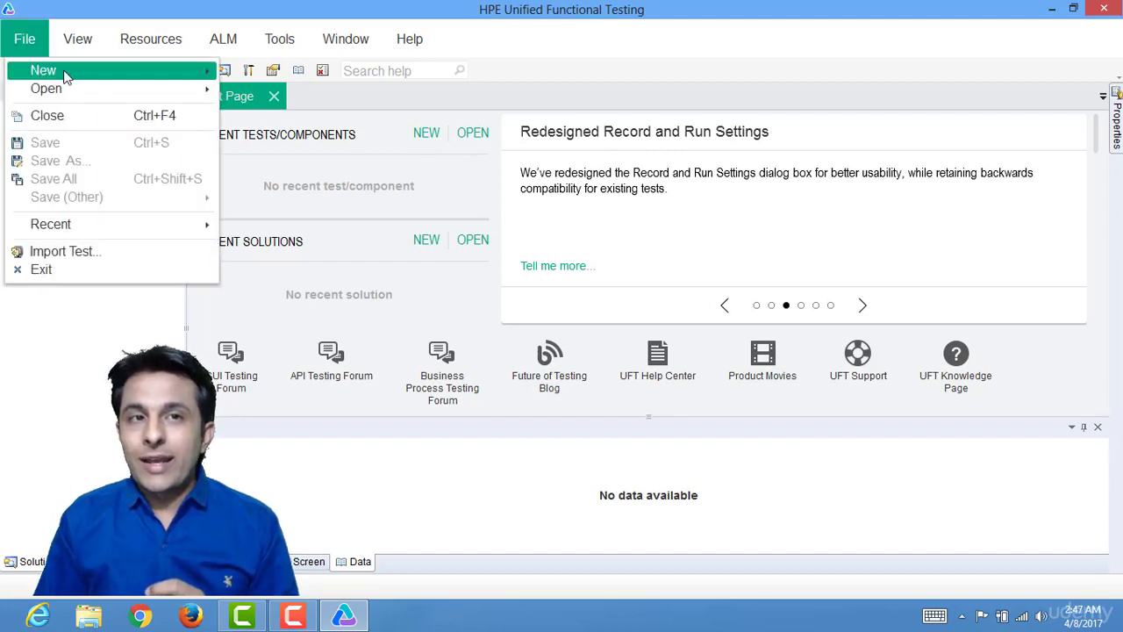
mouse_move(52, 72)
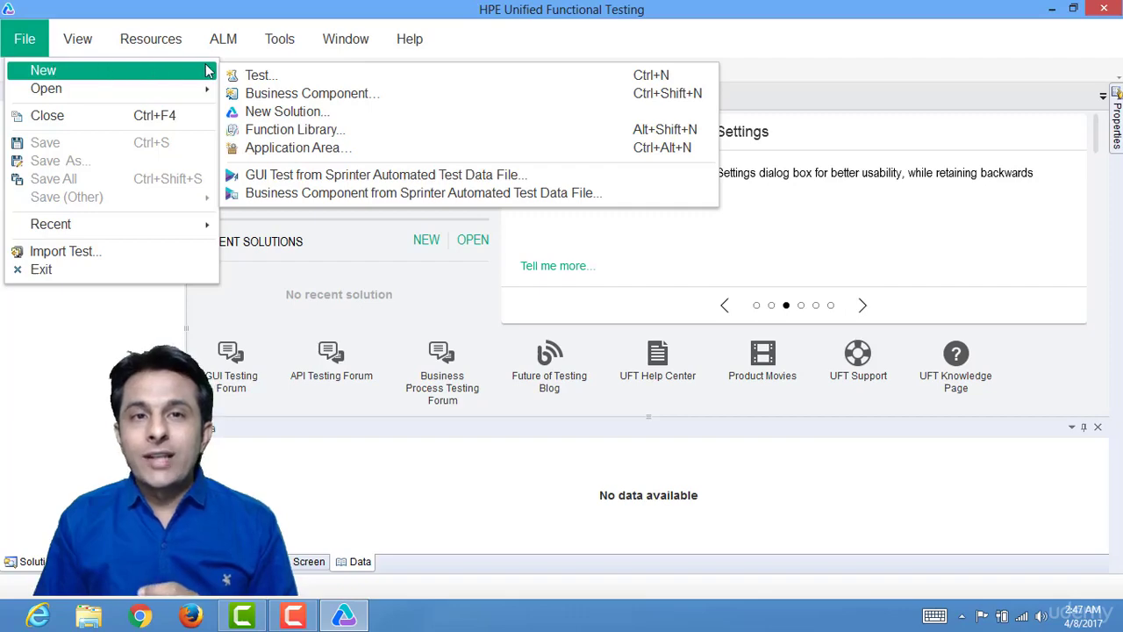
click(257, 76)
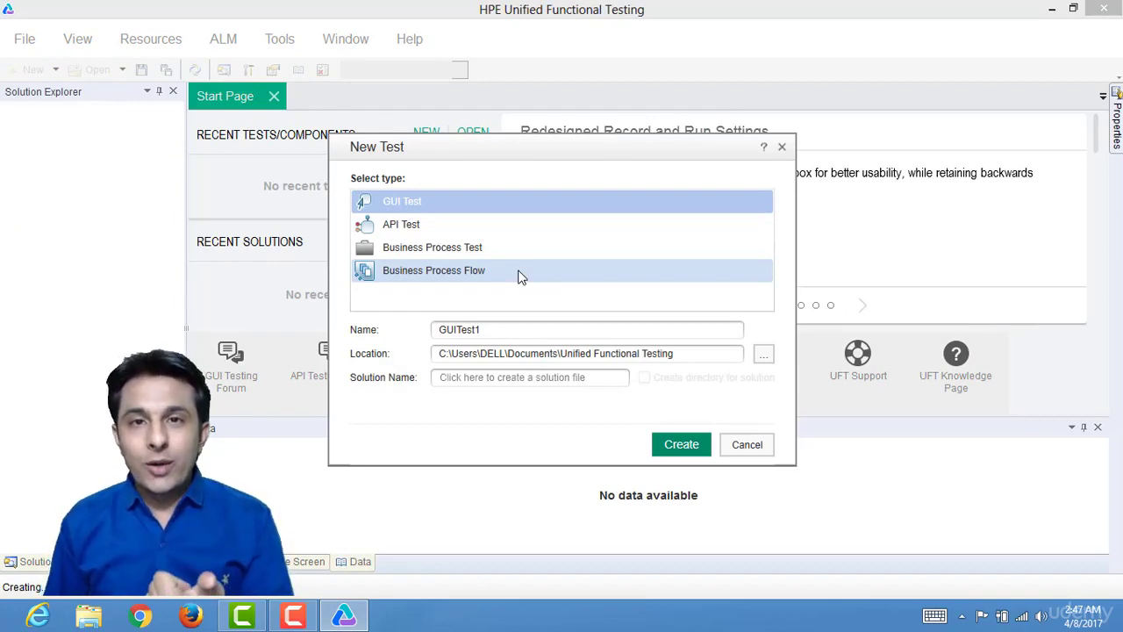
click(394, 228)
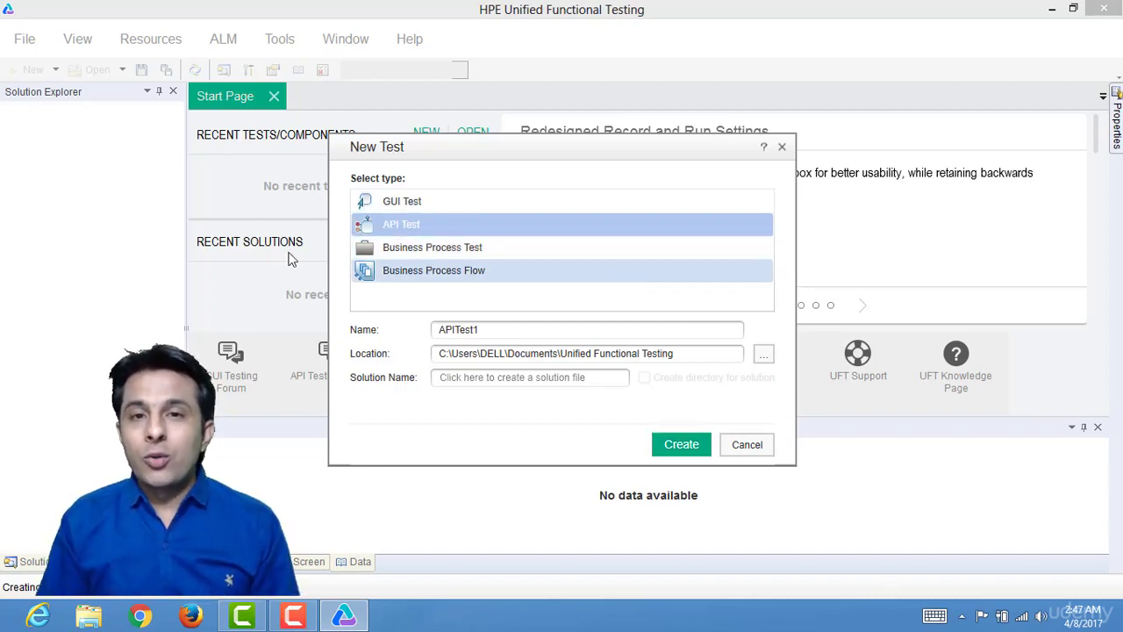
click(401, 254)
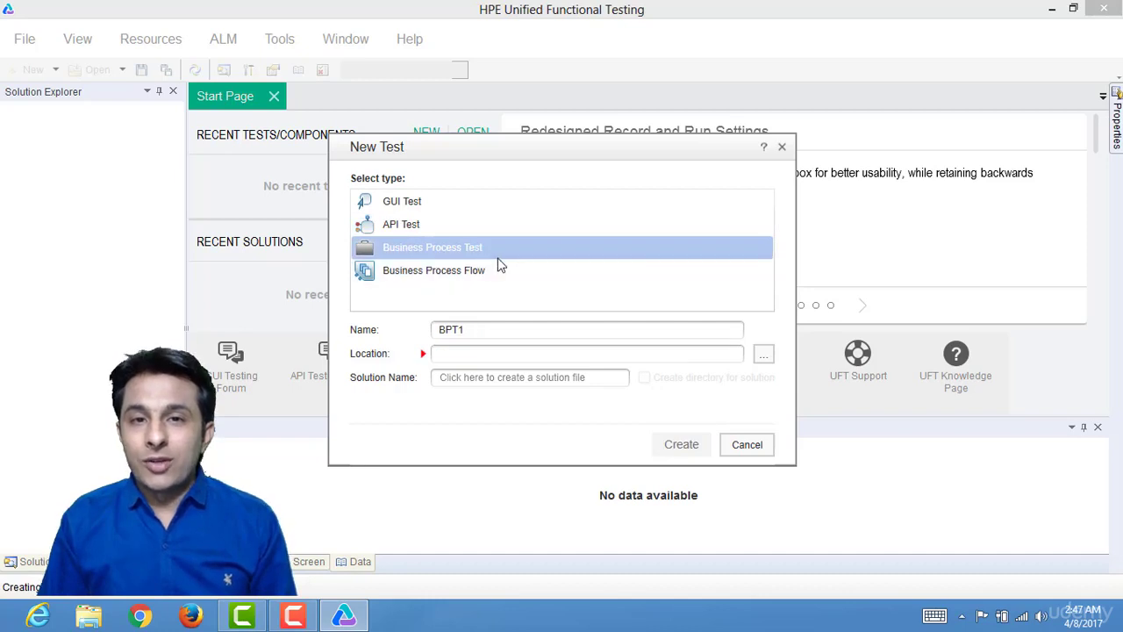
click(439, 274)
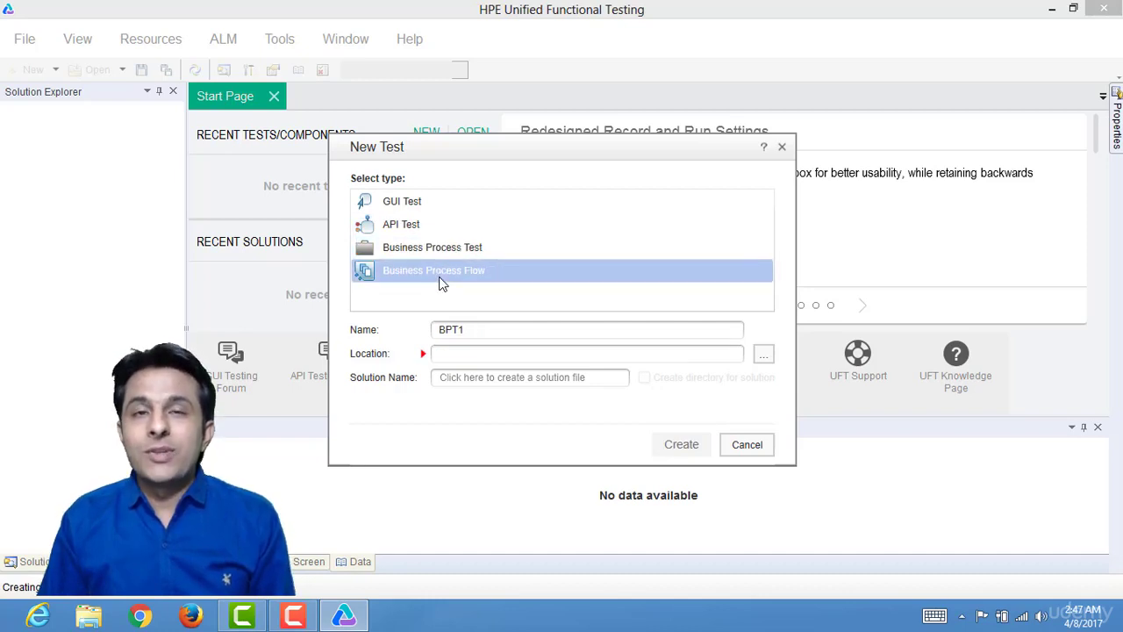
click(405, 205)
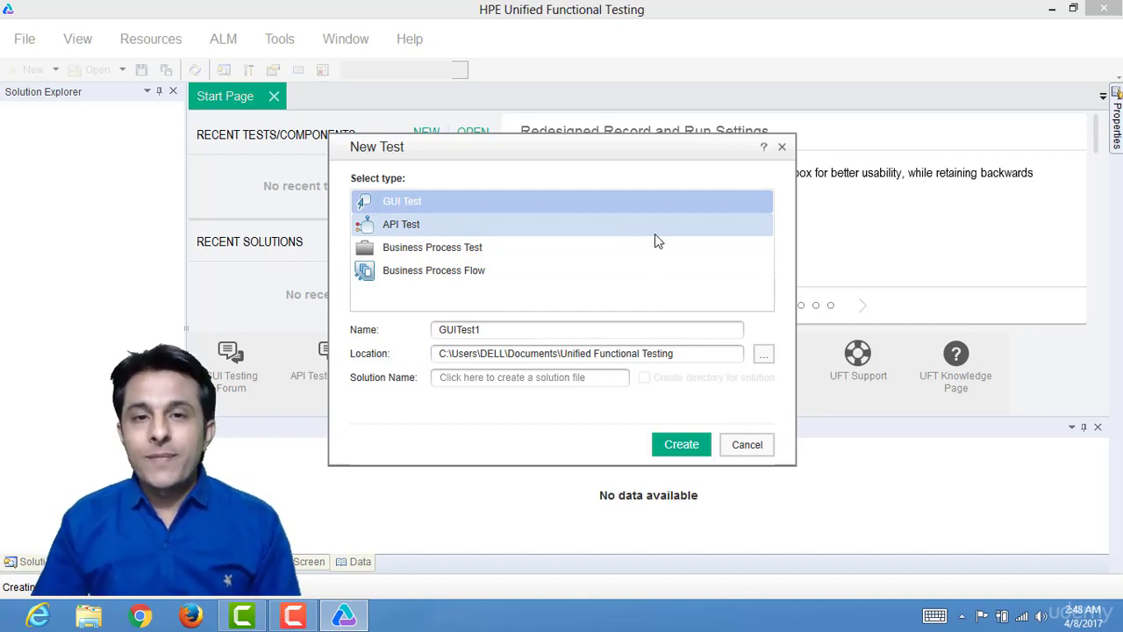
- Create the GUI test with the suggested name and location in a new solution named Solution_Demo1
click(500, 330)
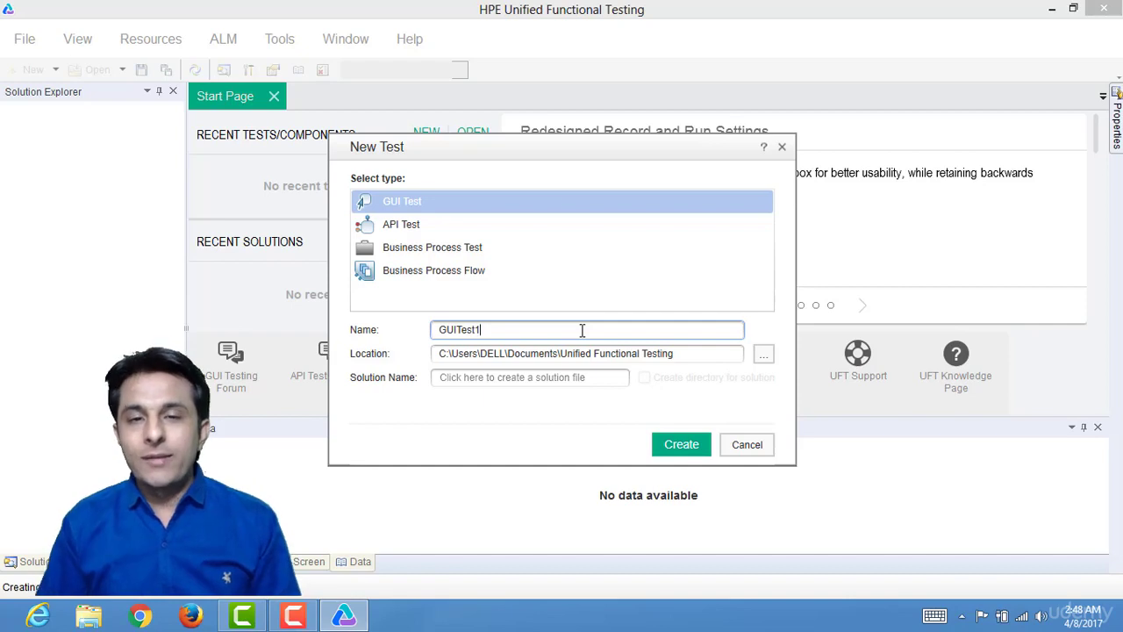
click(699, 353)
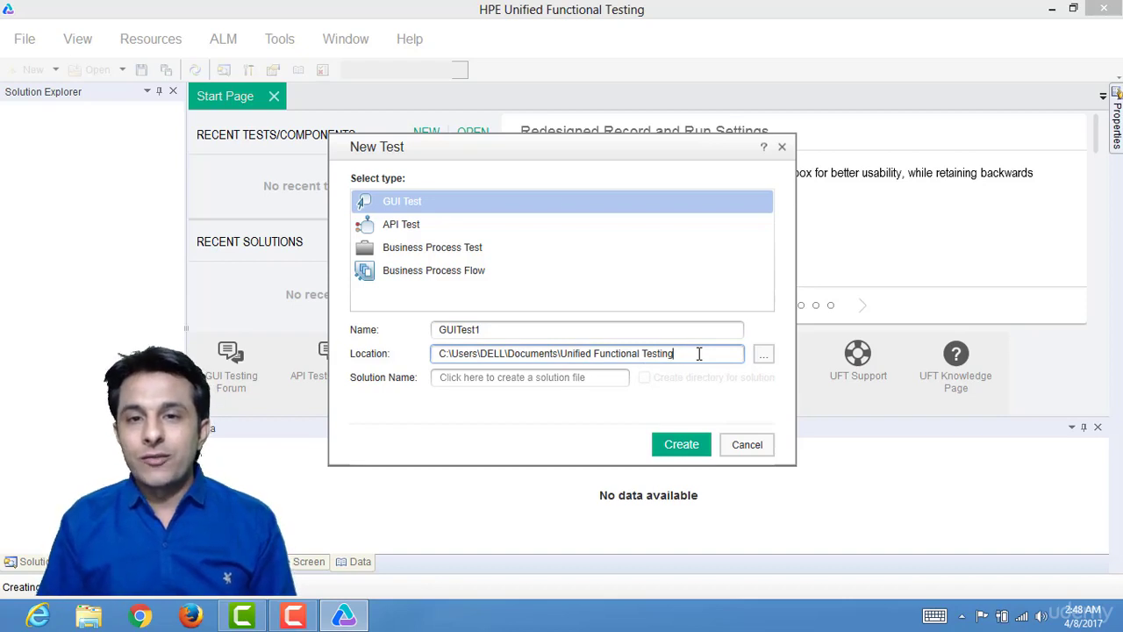
drag(700, 353, 432, 353)
click(499, 384)
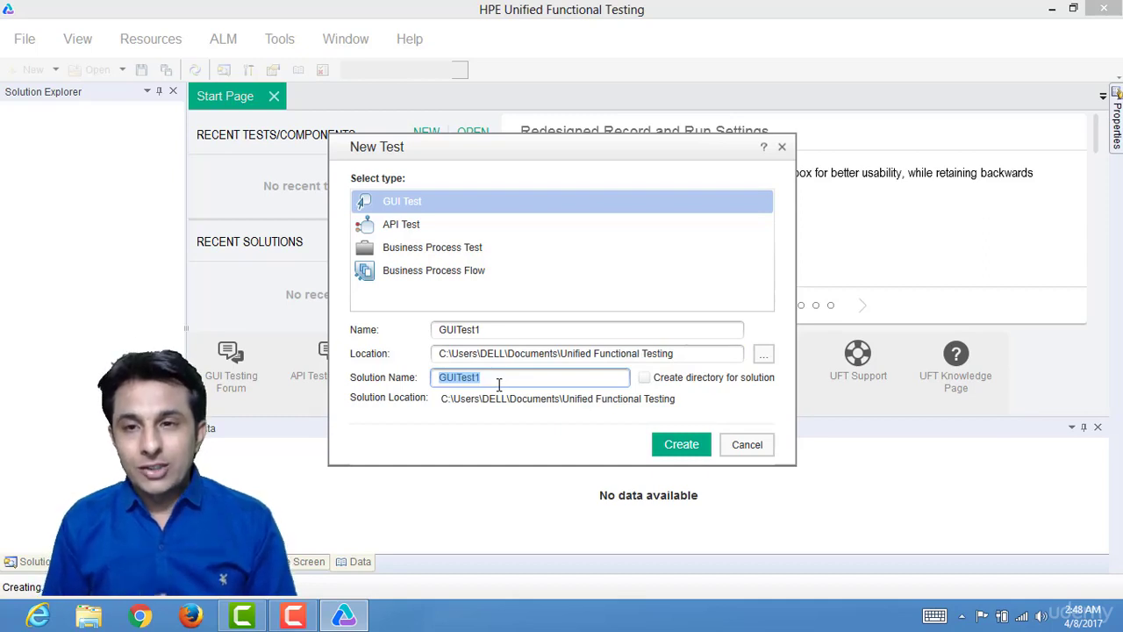
text(Solution)
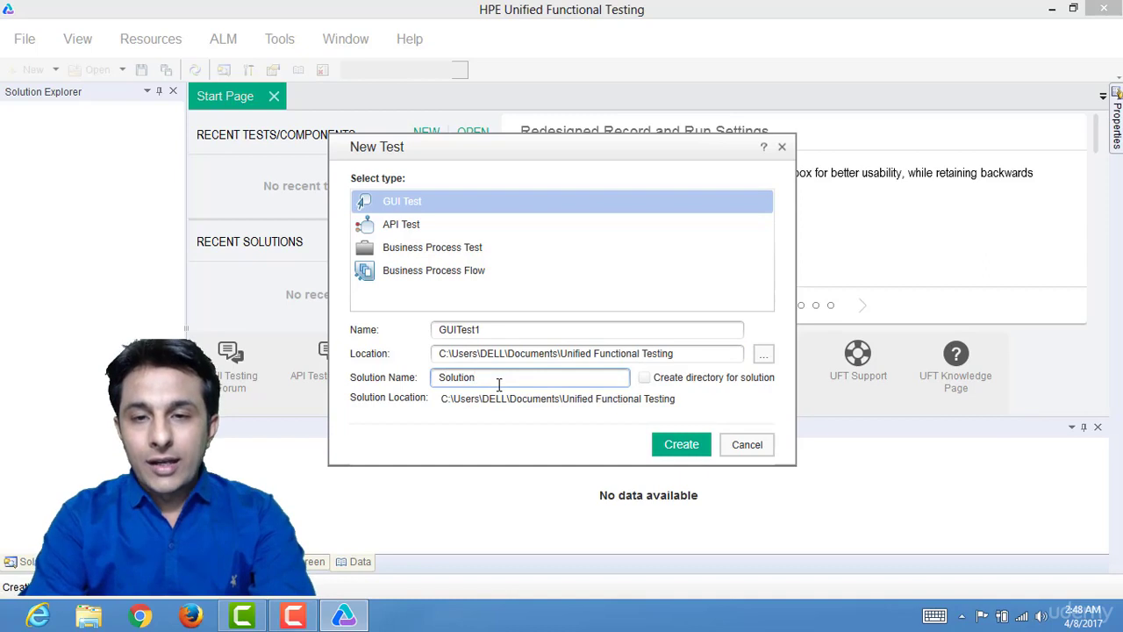
text(_Demo1)
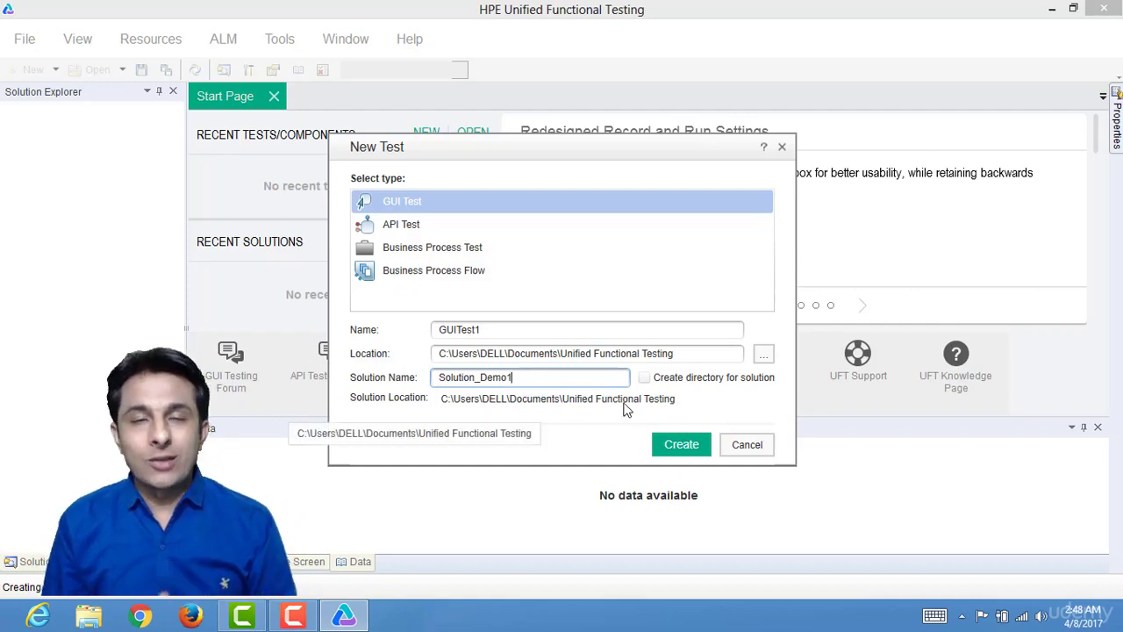
click(683, 445)
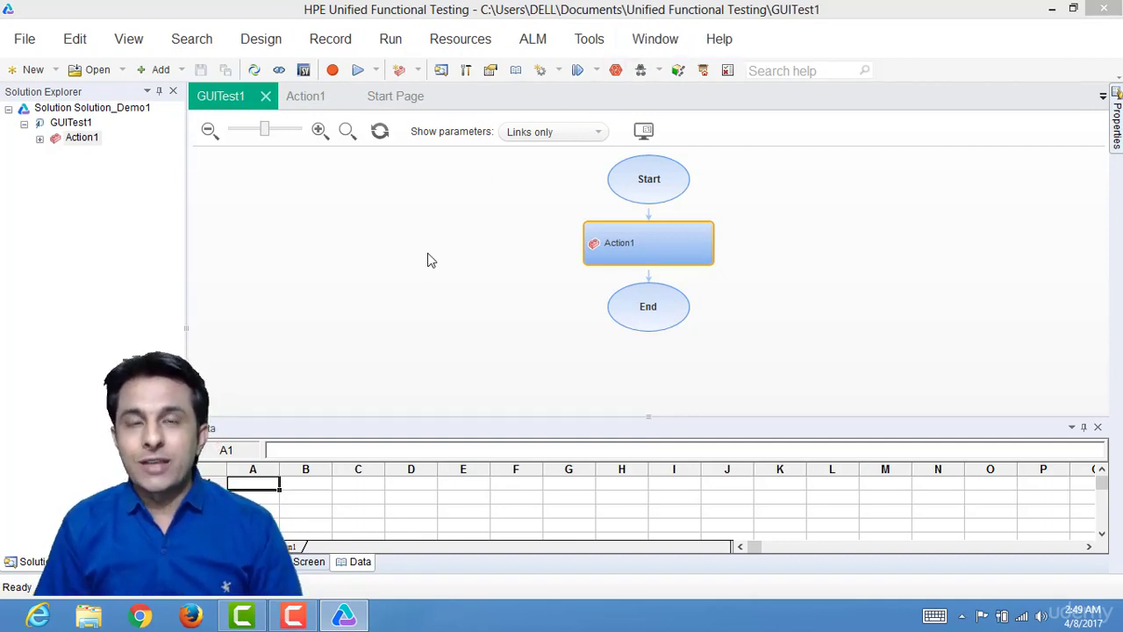
- View the recent items on the Start Page, the GUITest1 flow and the Action1 editor, opening Action1 from the flow
click(403, 99)
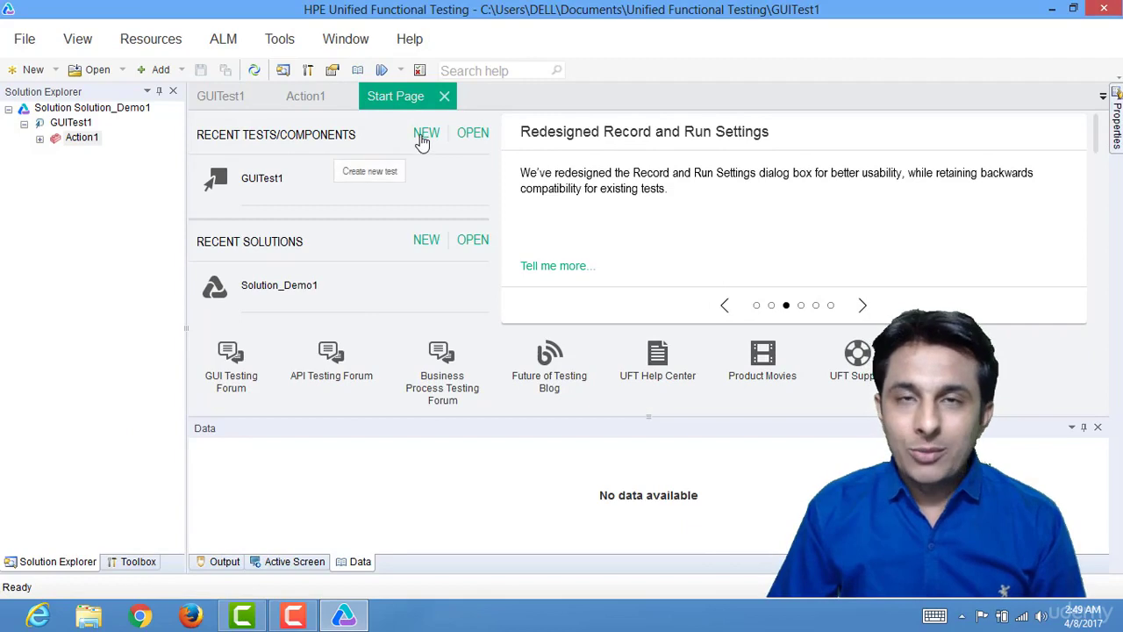
click(227, 100)
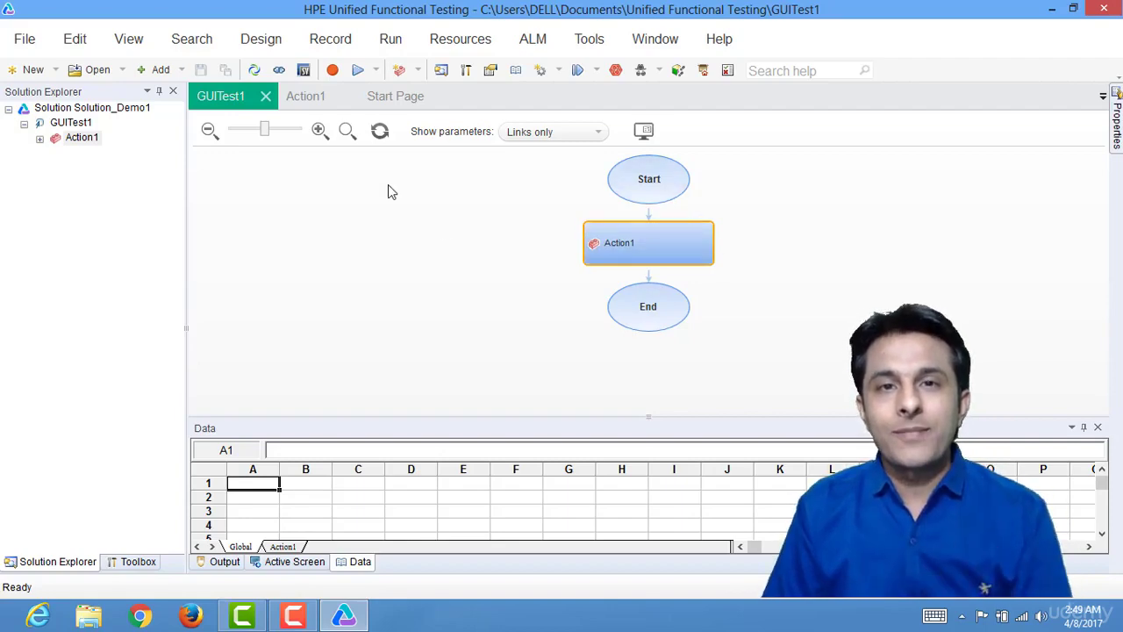
double_click(649, 245)
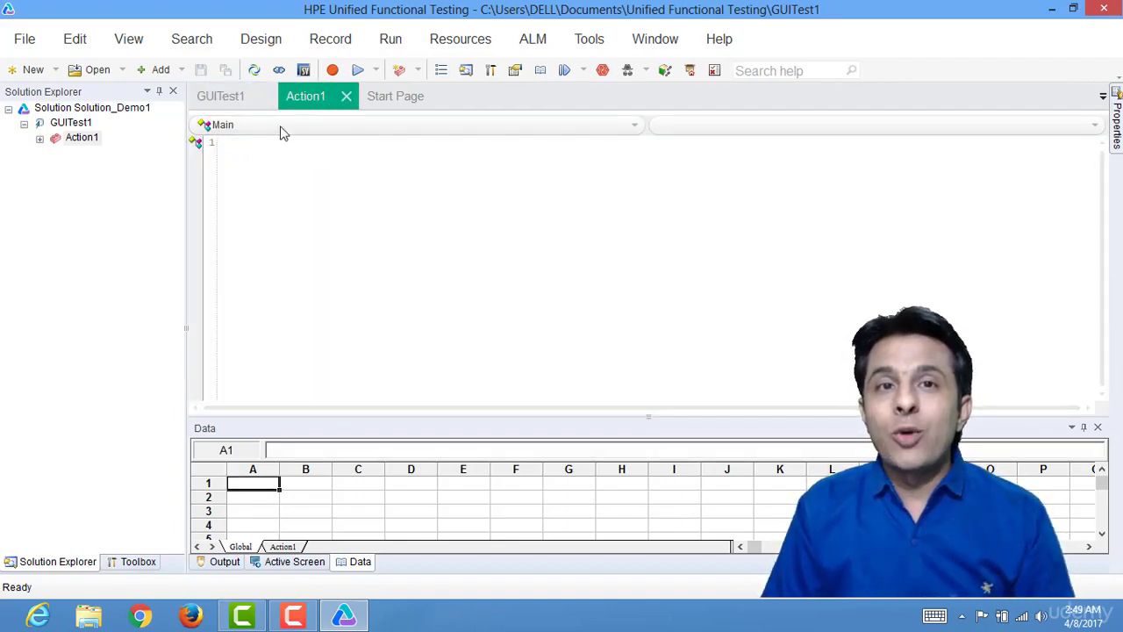
click(373, 136)
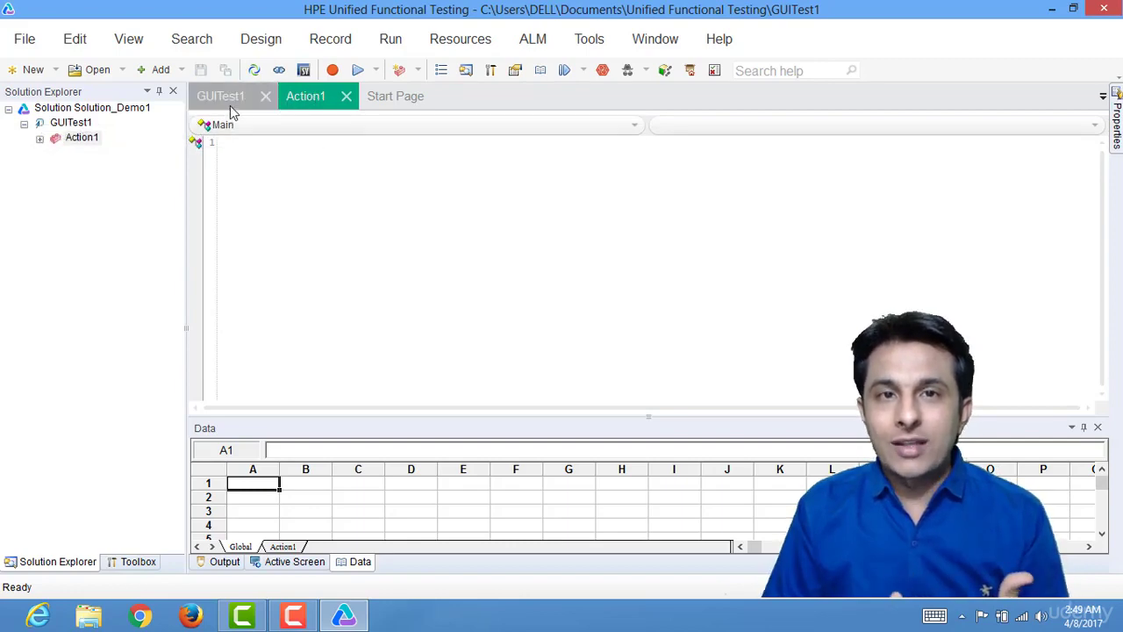
click(395, 104)
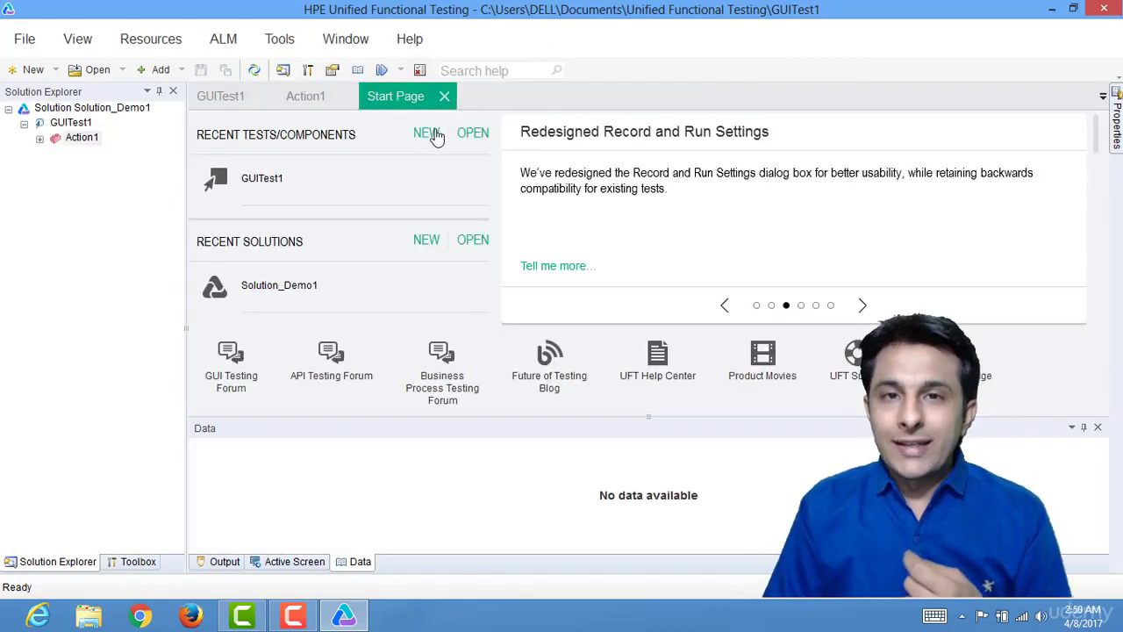
click(231, 102)
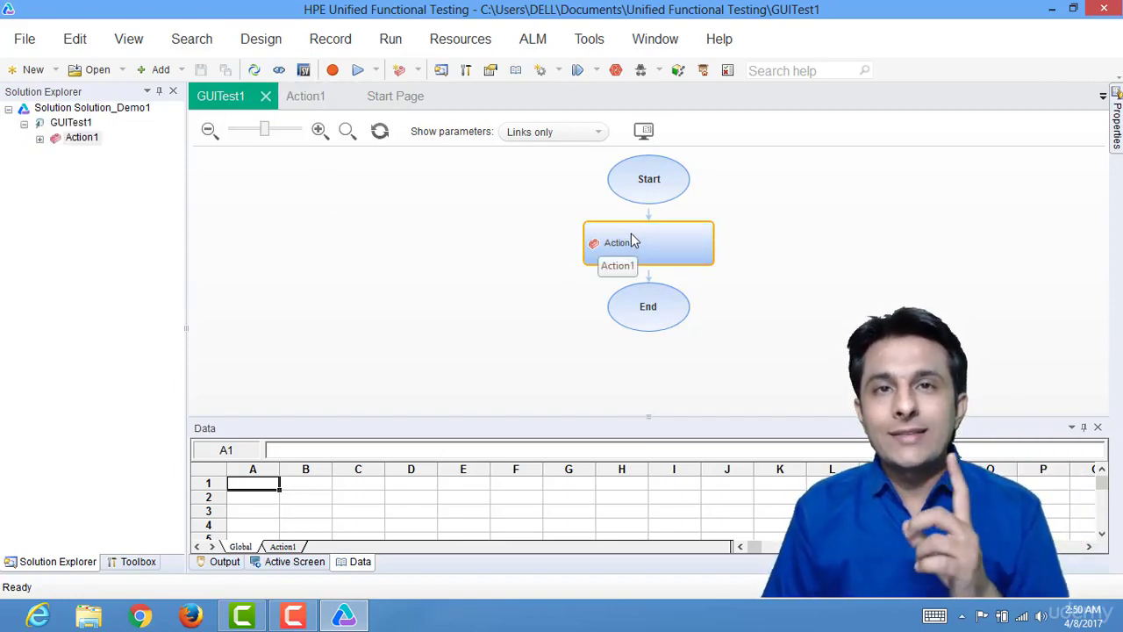
click(312, 100)
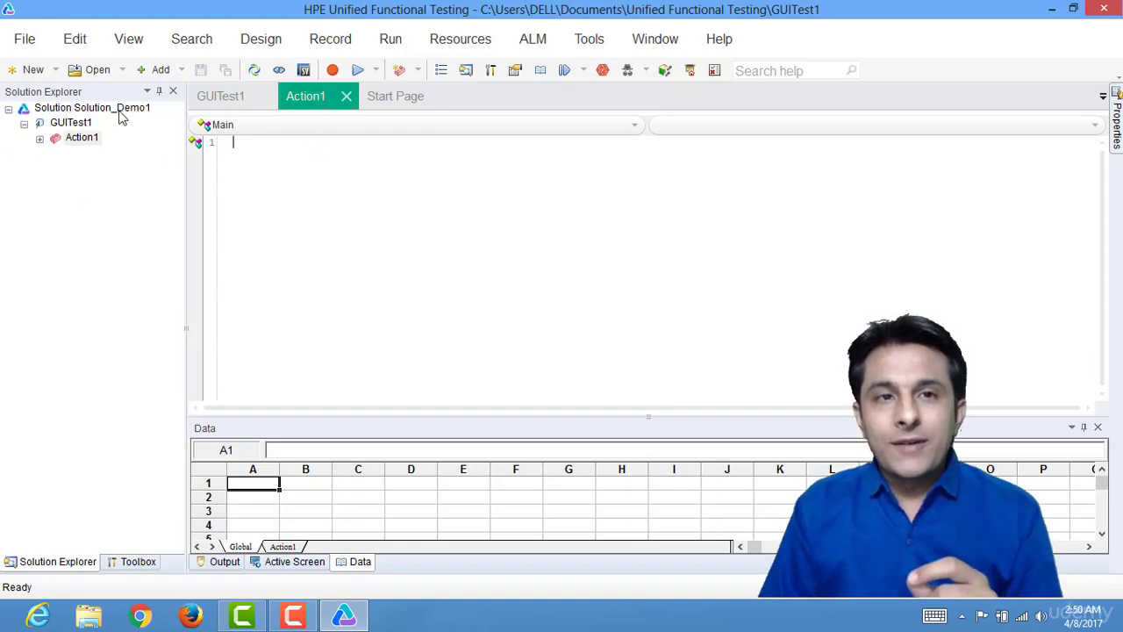
- Examine the Solution_Demo1, GUITest1 and Action1 nodes in the Solution Explorer and expand Action1 to see its contents
click(53, 110)
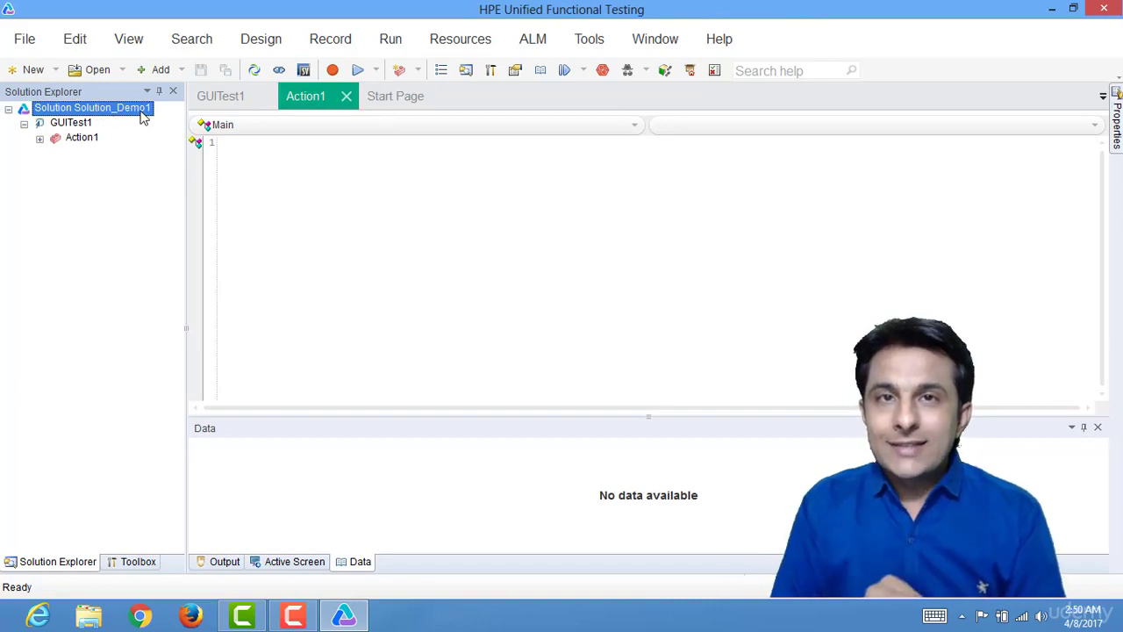
click(67, 124)
click(92, 138)
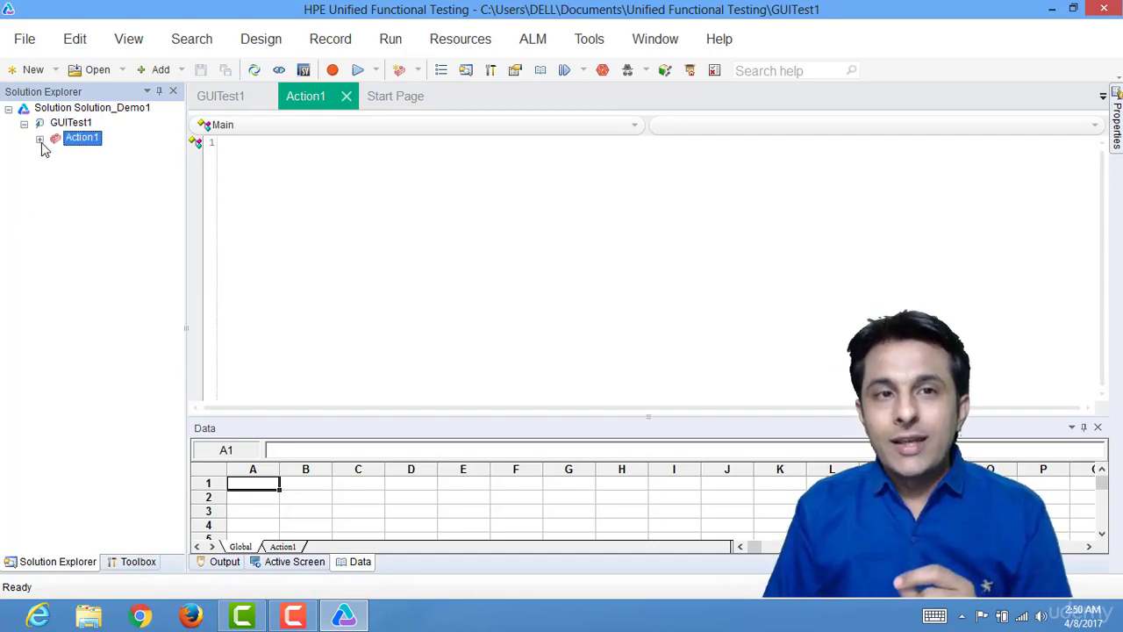
click(39, 140)
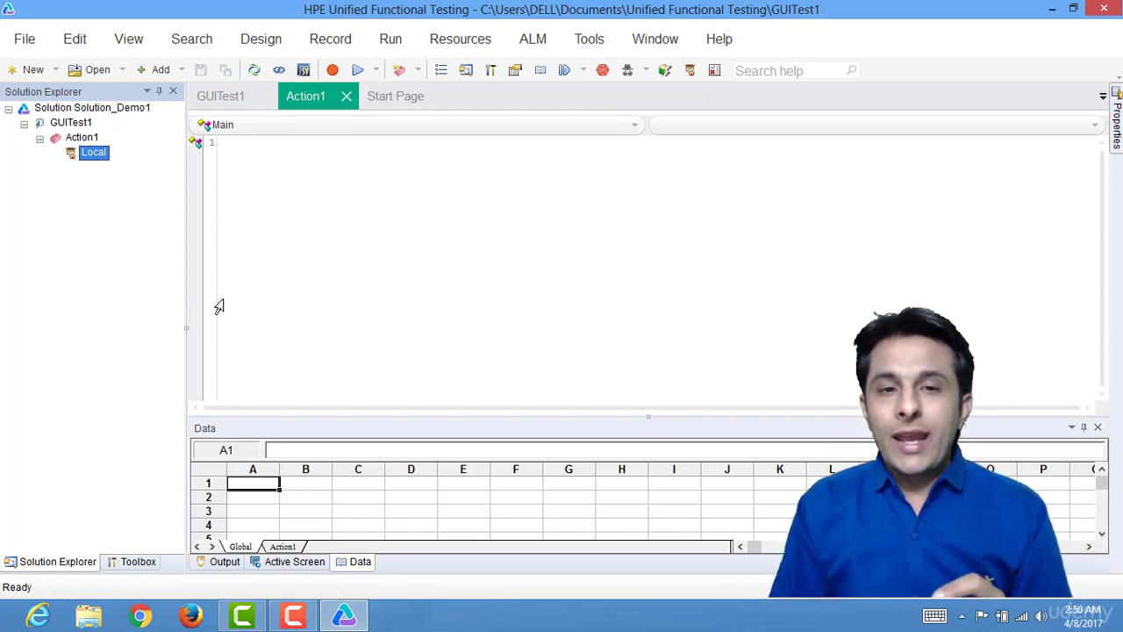
click(263, 203)
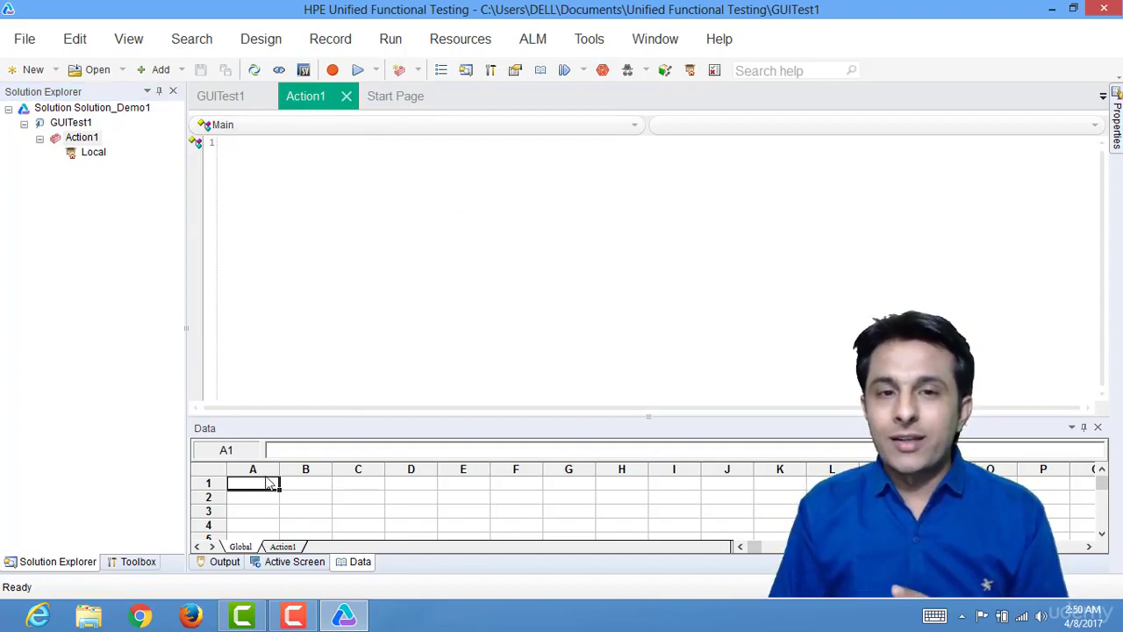
- Focus the Data pane, examine the properties of Action1 in the Properties pane, and return to the action editor
click(217, 428)
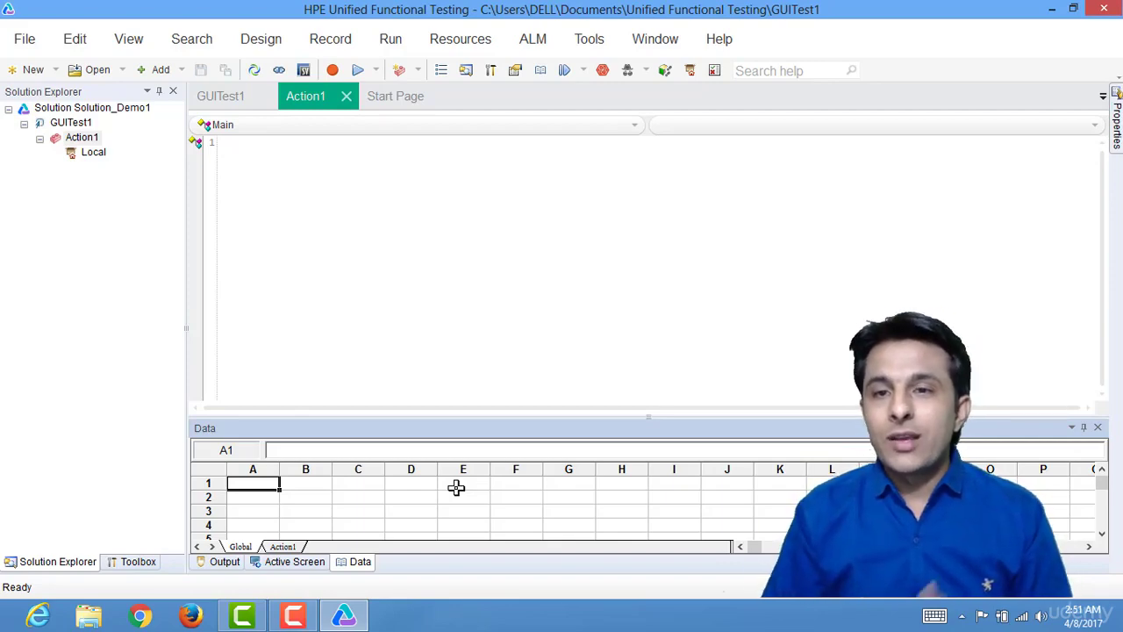
click(1118, 114)
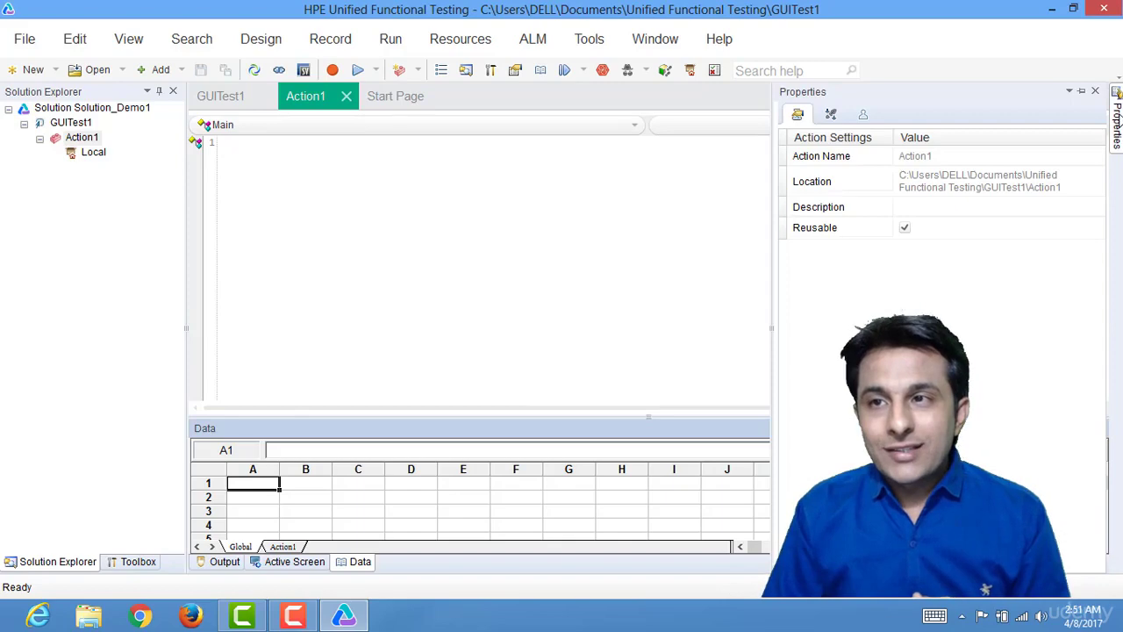
click(632, 235)
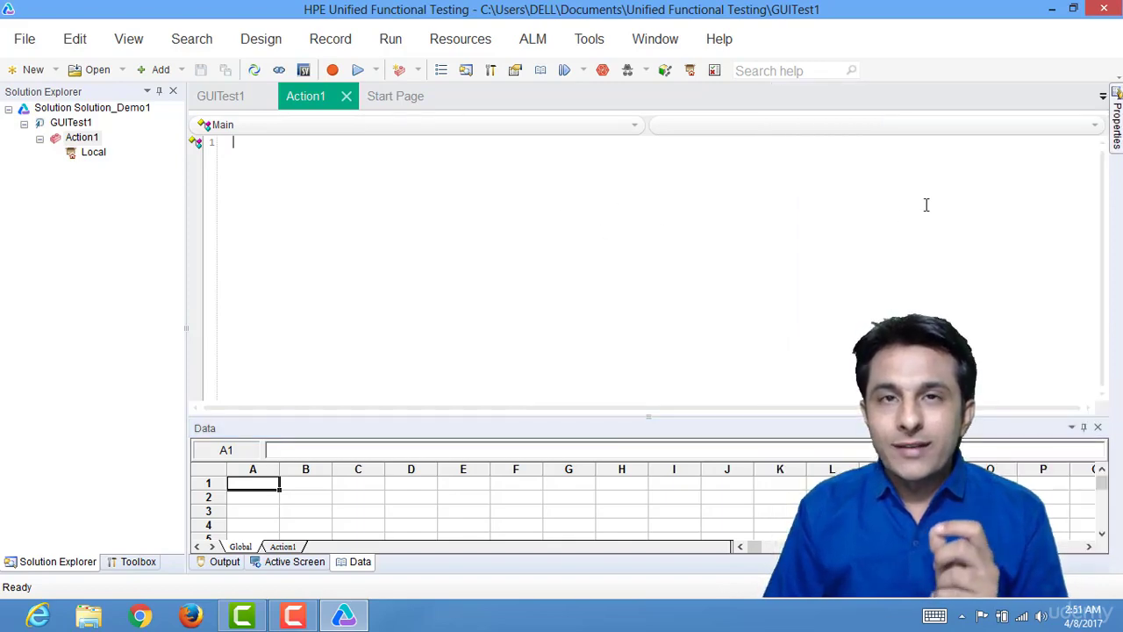
click(1117, 132)
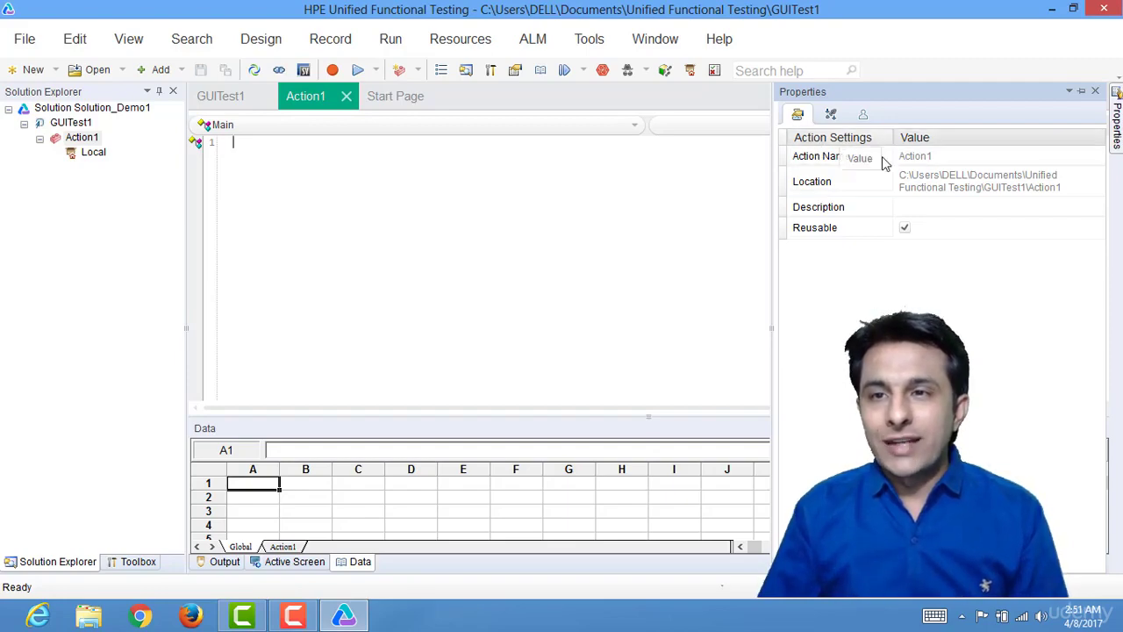
click(84, 140)
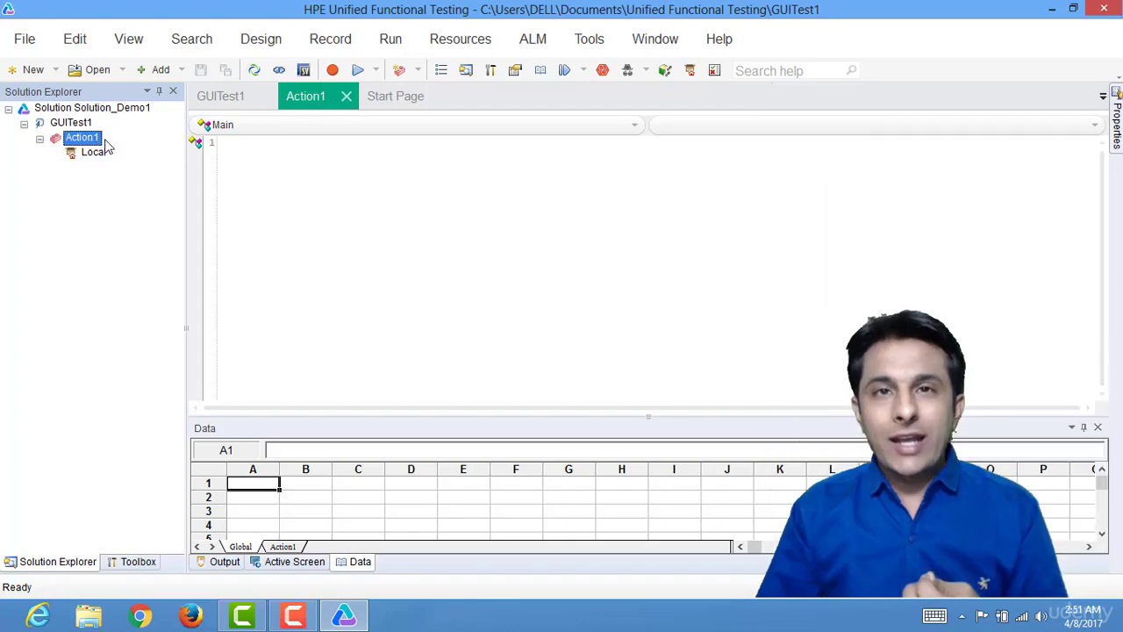
click(1119, 151)
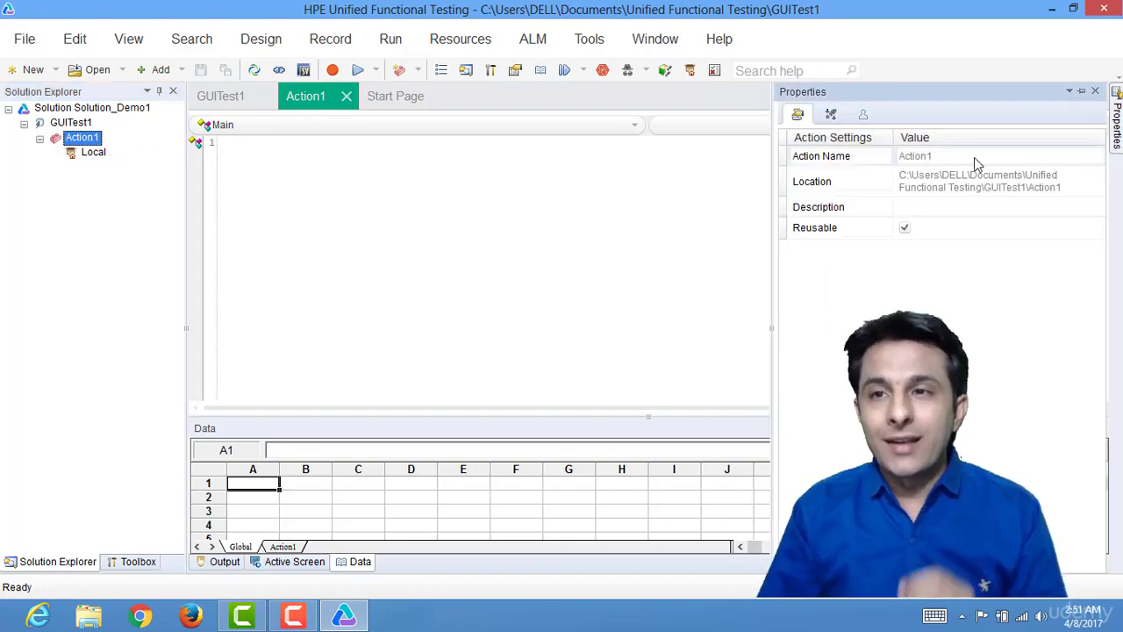
click(526, 248)
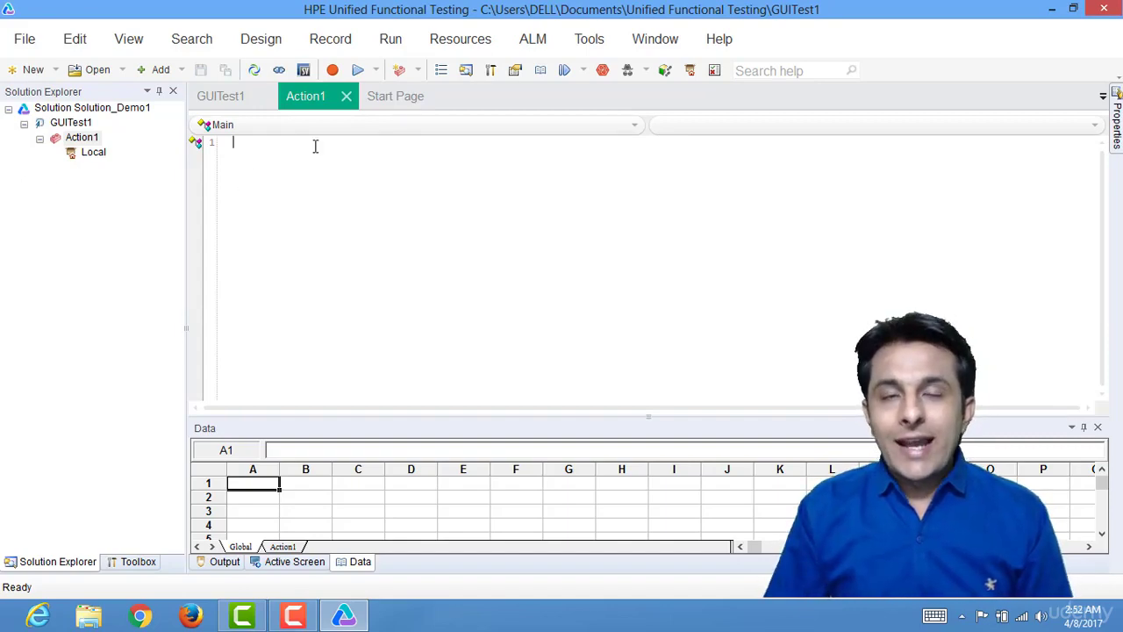
- Go through the open documents again from the Start Page to GUITest1, ending on Action1
click(386, 107)
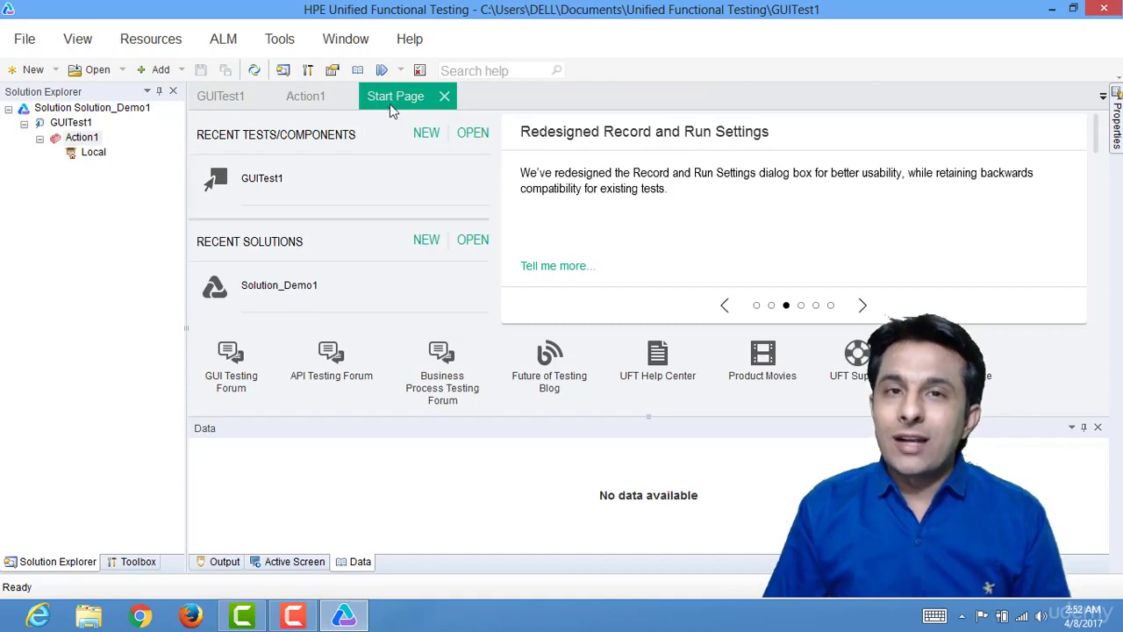
click(237, 101)
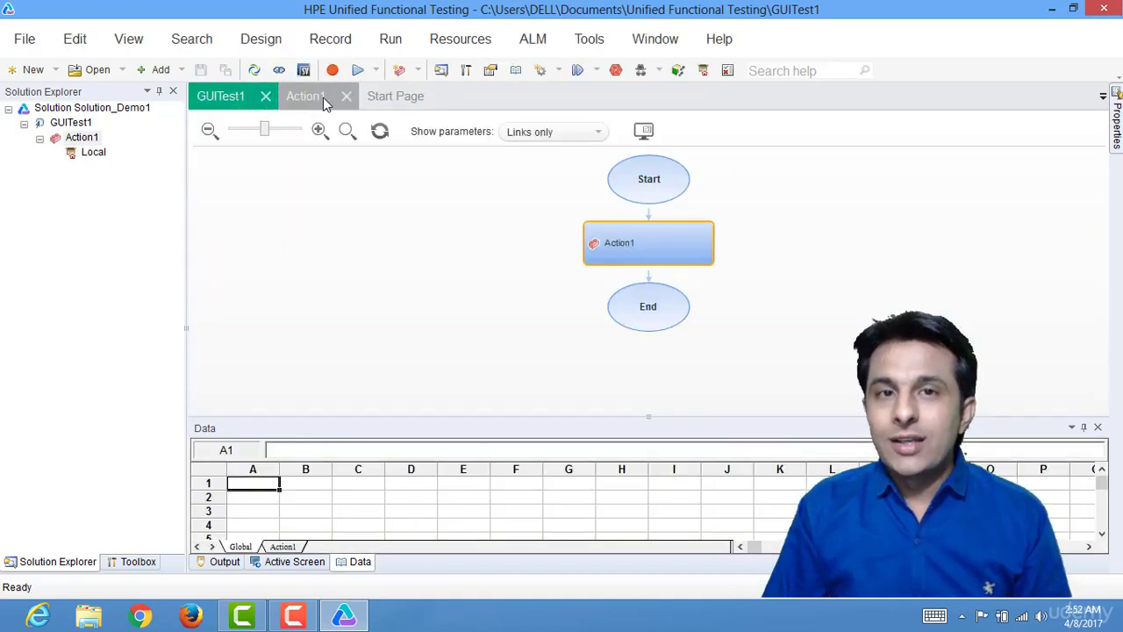
click(323, 98)
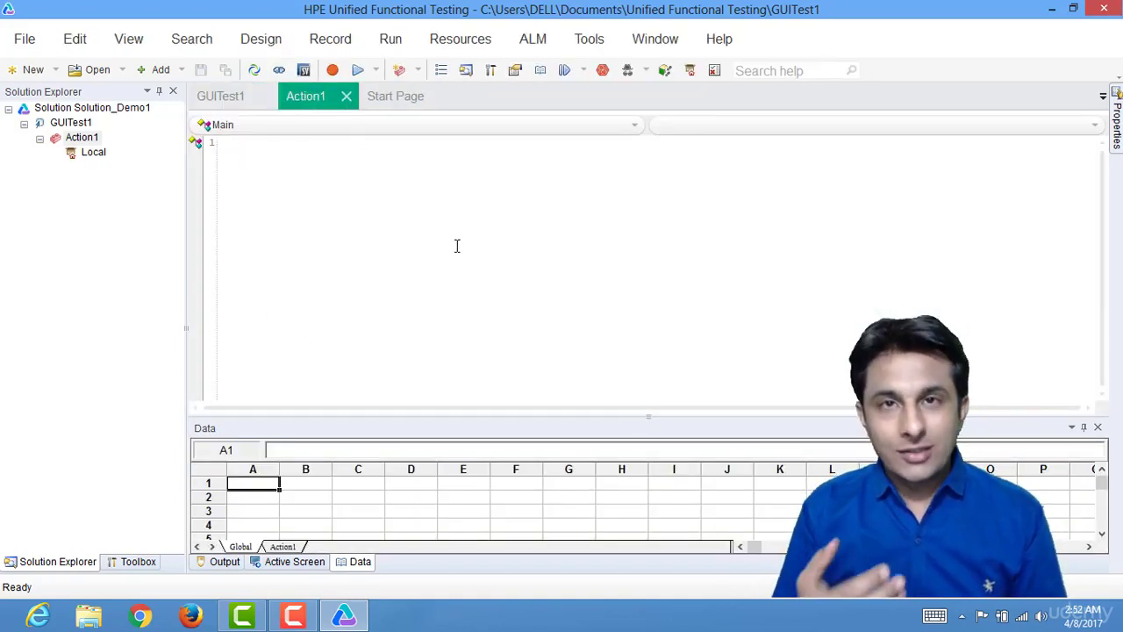